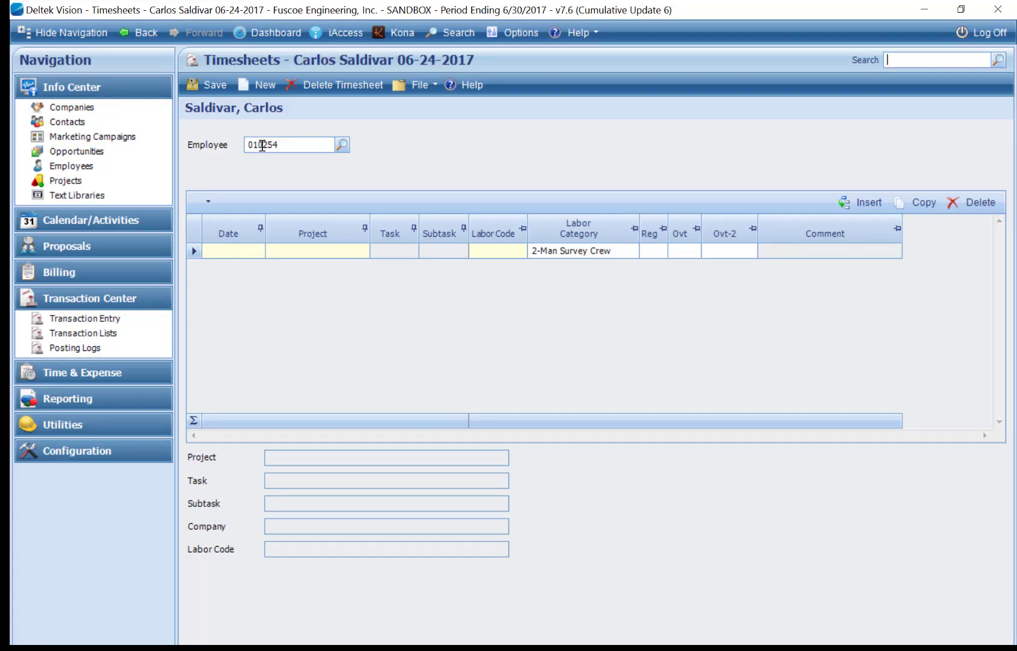
Set the first timesheet row's date to 6/19/2017
left_click(217, 252)
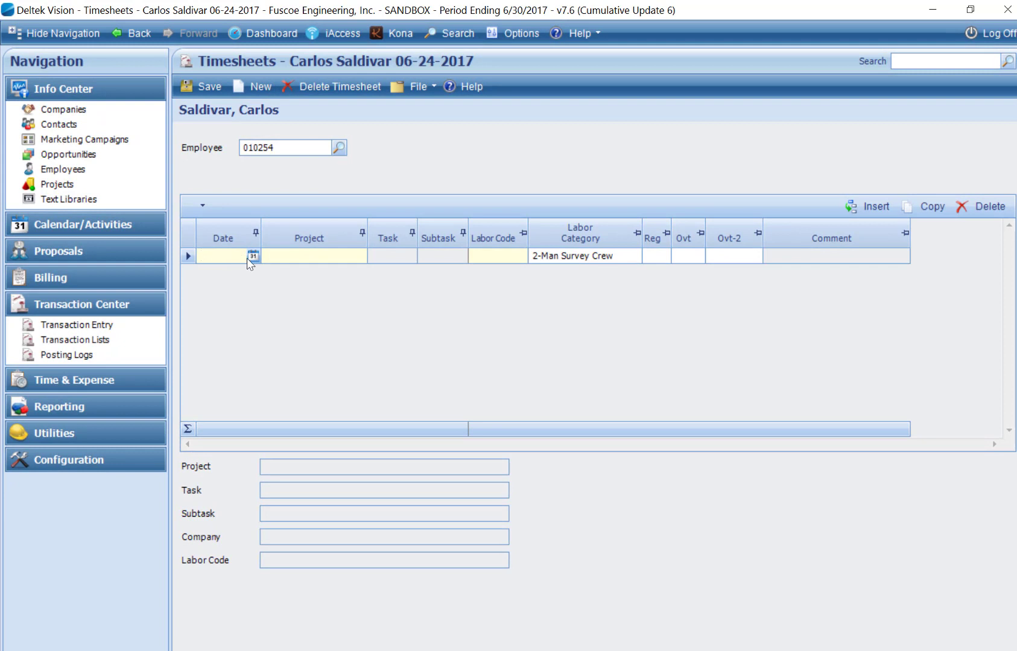
left_click(252, 256)
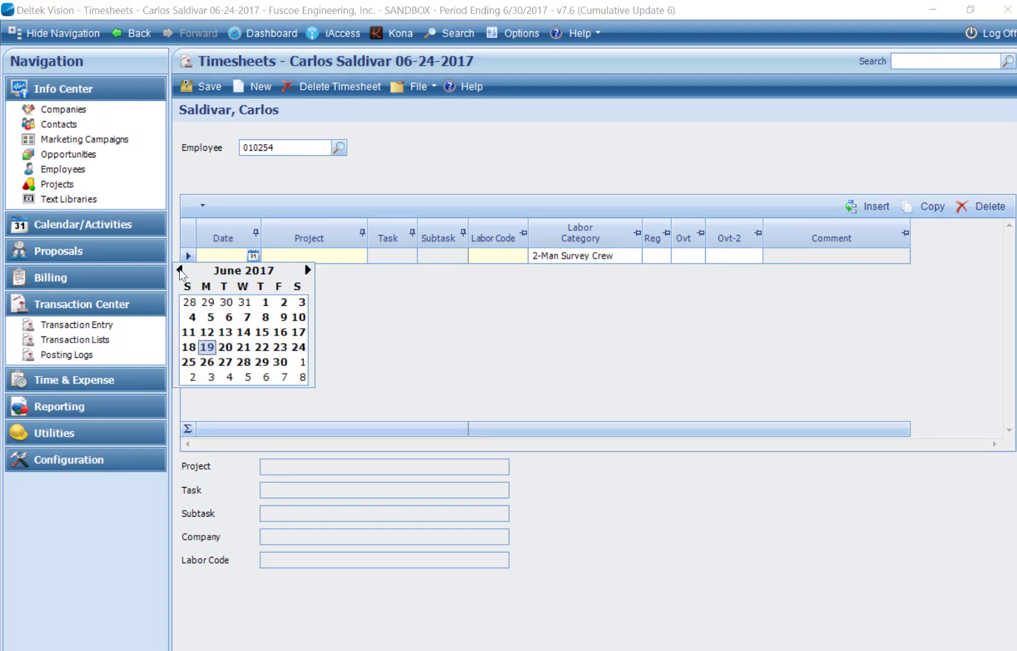
left_click(207, 349)
left_click(288, 261)
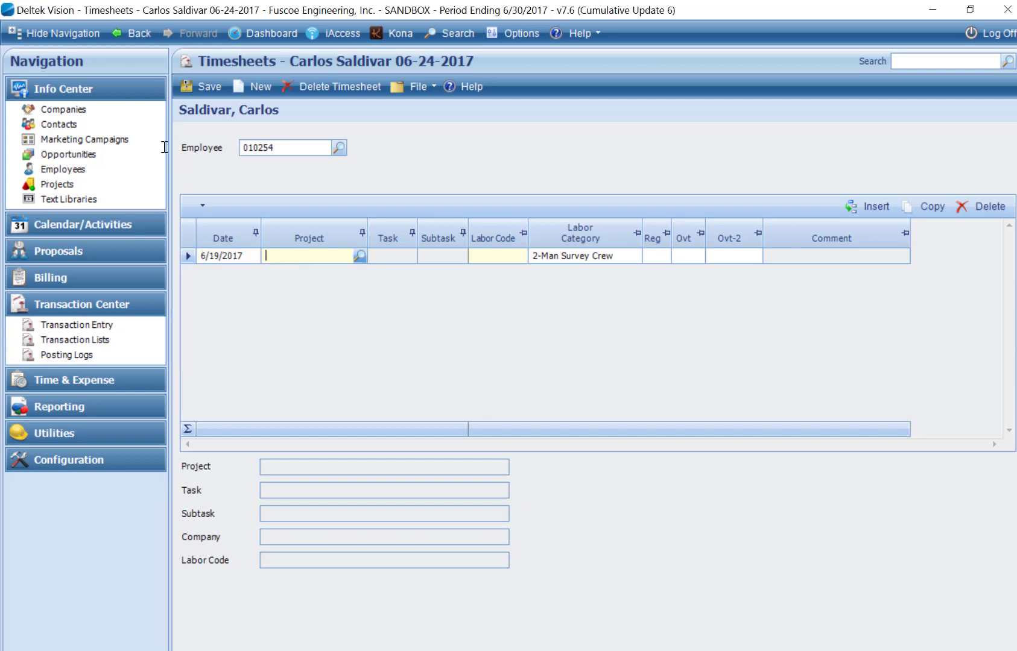
type("226-45")
key("BackSpace")
key("BackSpace")
type("045")
key("Tab")
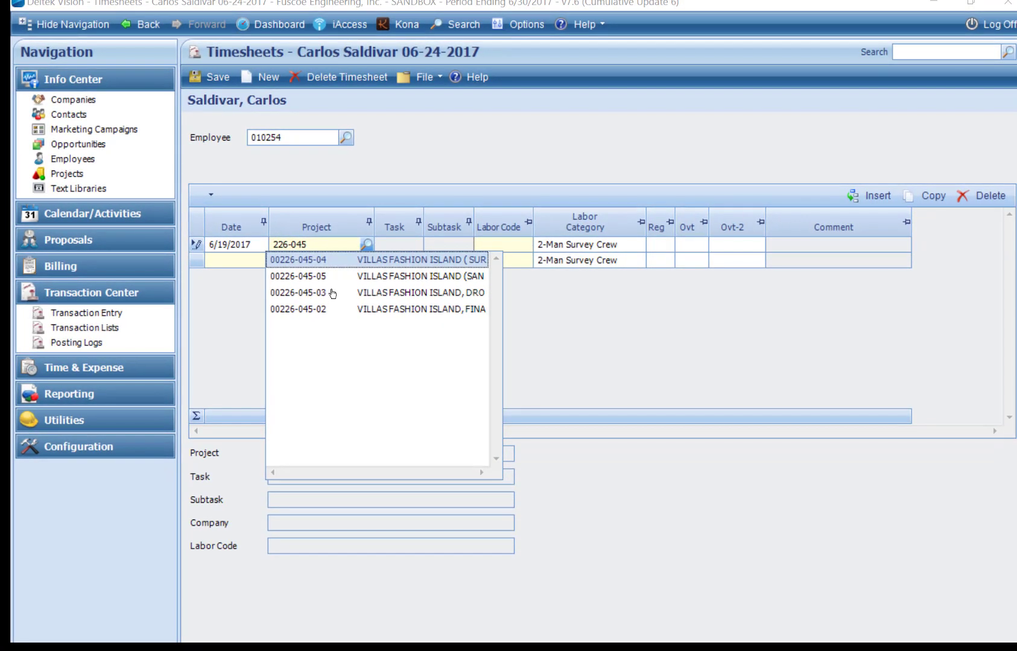
left_click(334, 260)
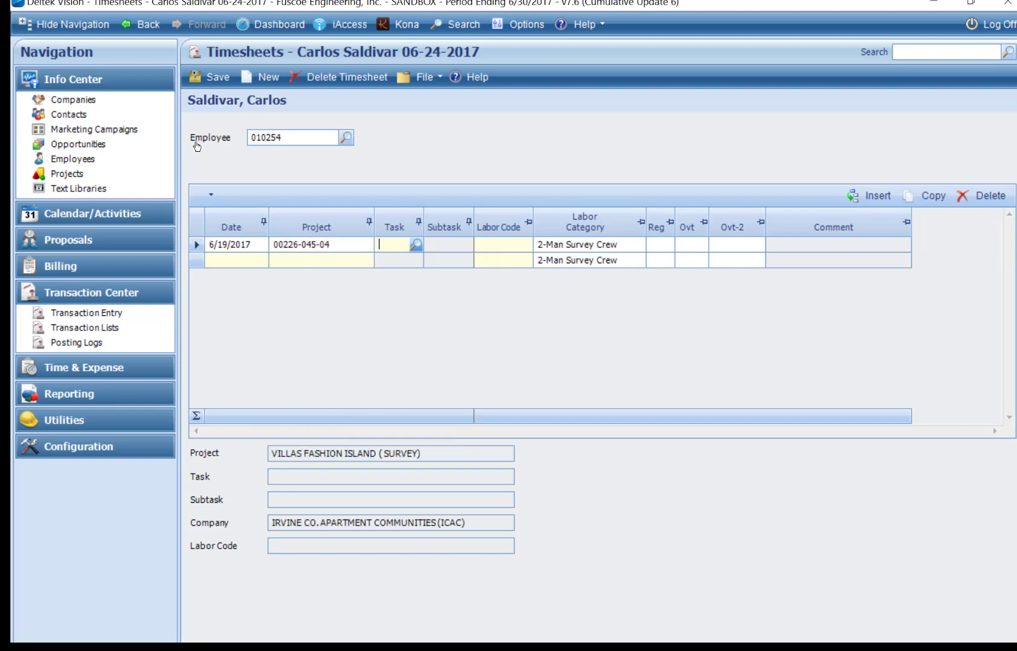
Look up the tasks of the project and assign the Control task to the first row
left_click(416, 245)
left_click(480, 231)
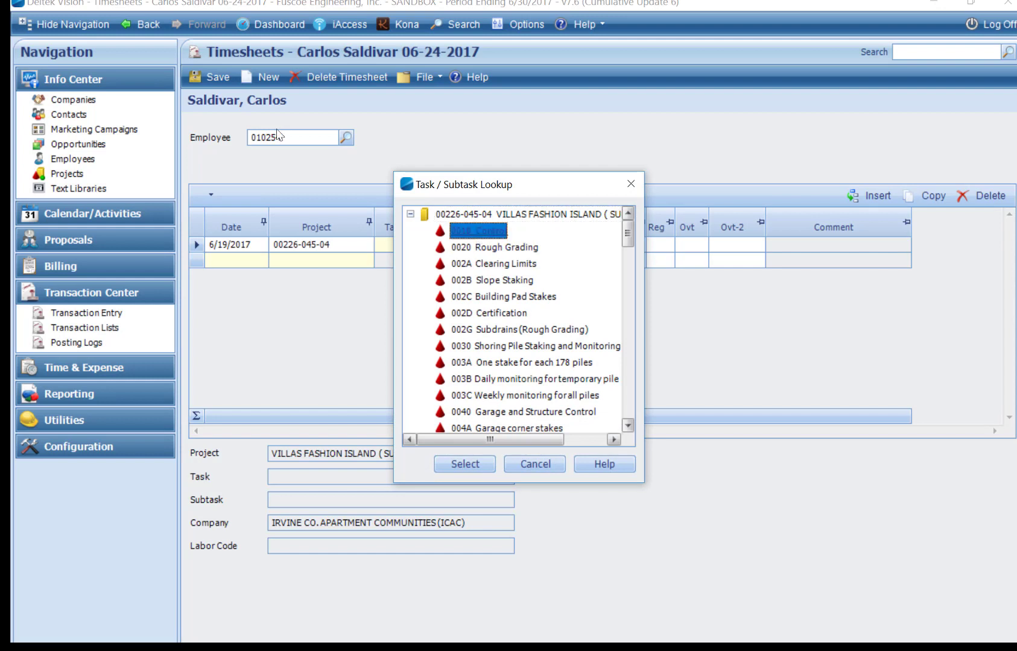
left_click(468, 466)
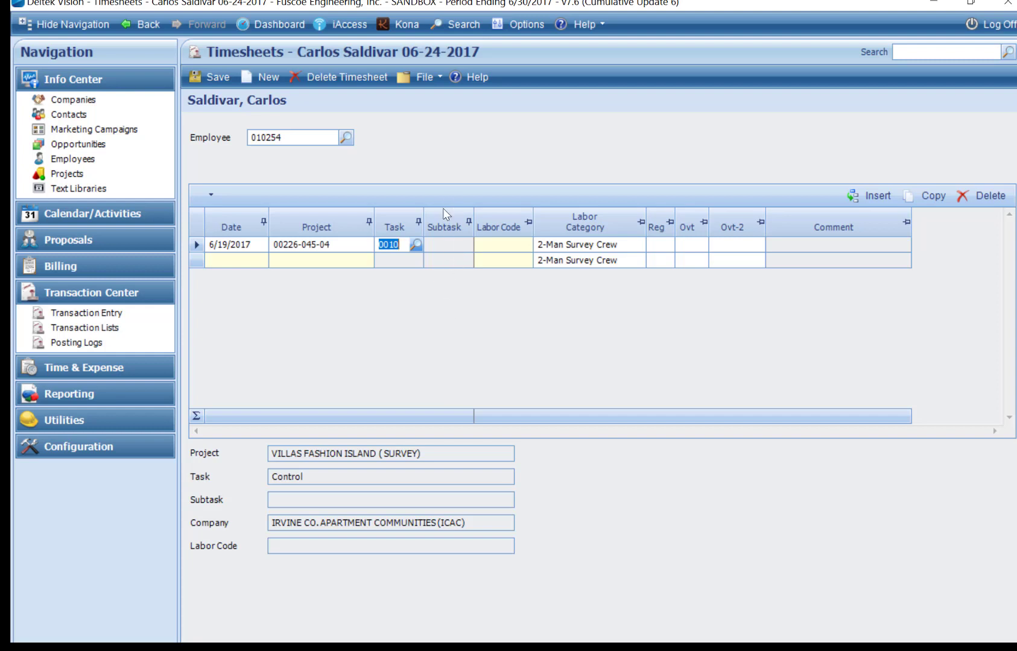
Assign the labor code PWLLSP, Prevailing Wage Labor / California LS Party Chief, to the first row
left_click(496, 245)
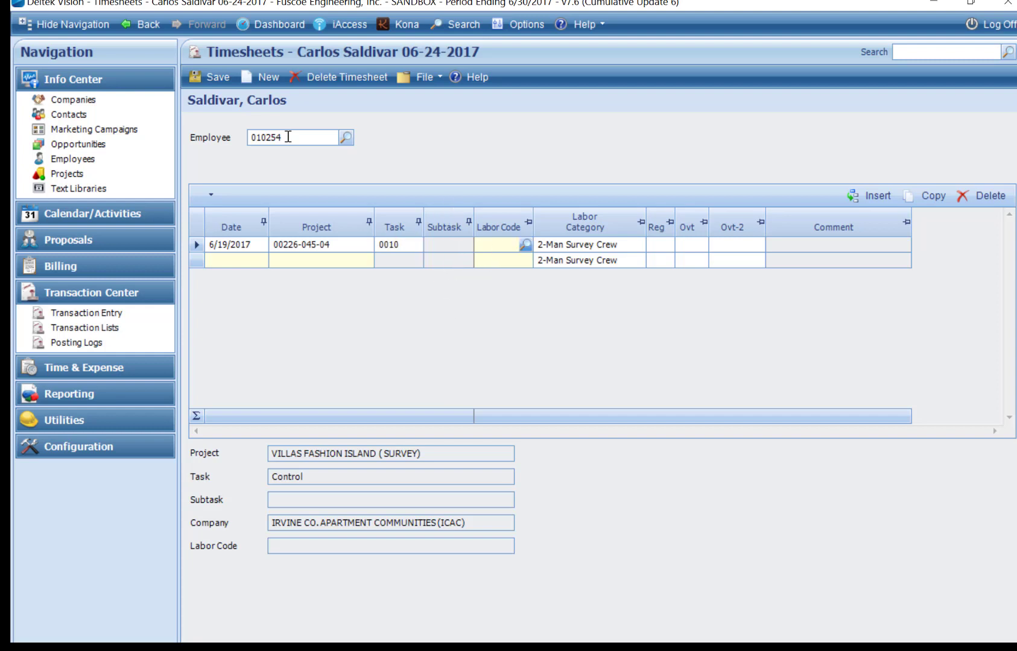
left_click(526, 246)
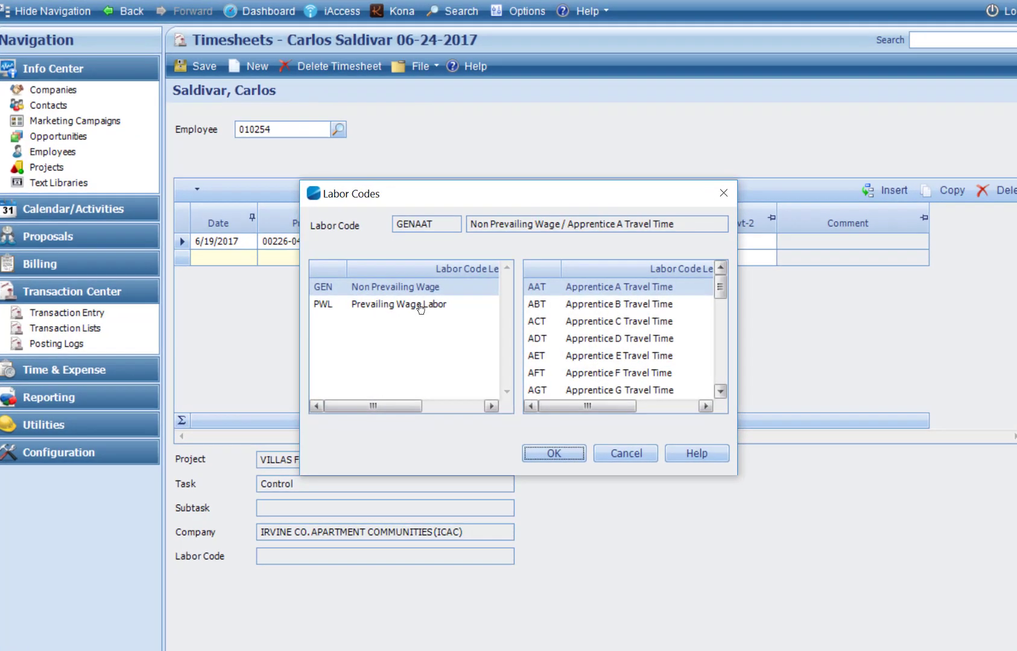
left_click(422, 306)
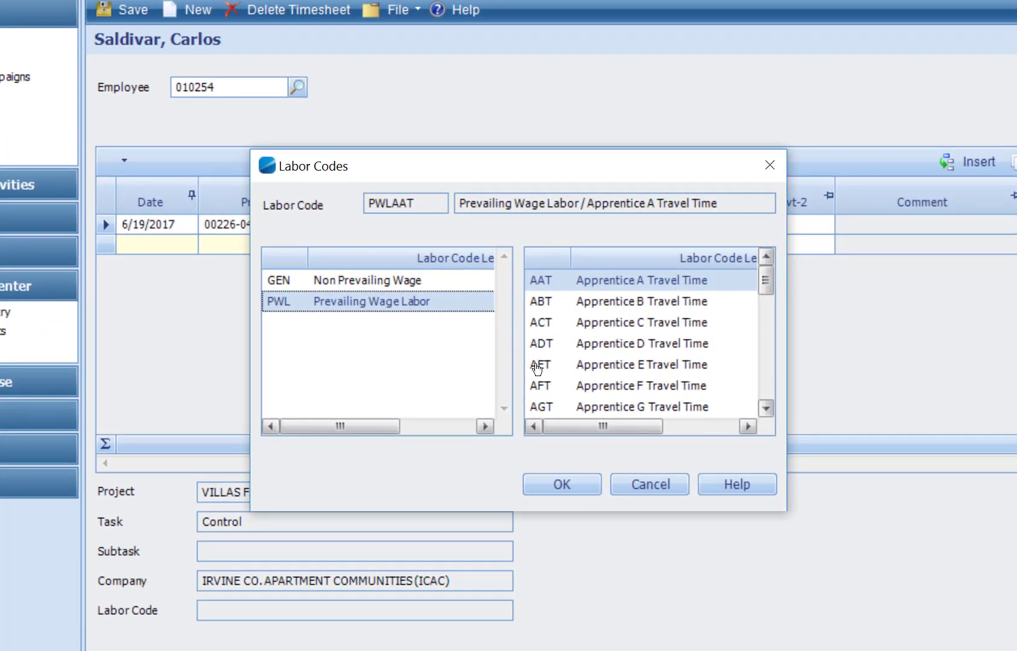
left_click(767, 409)
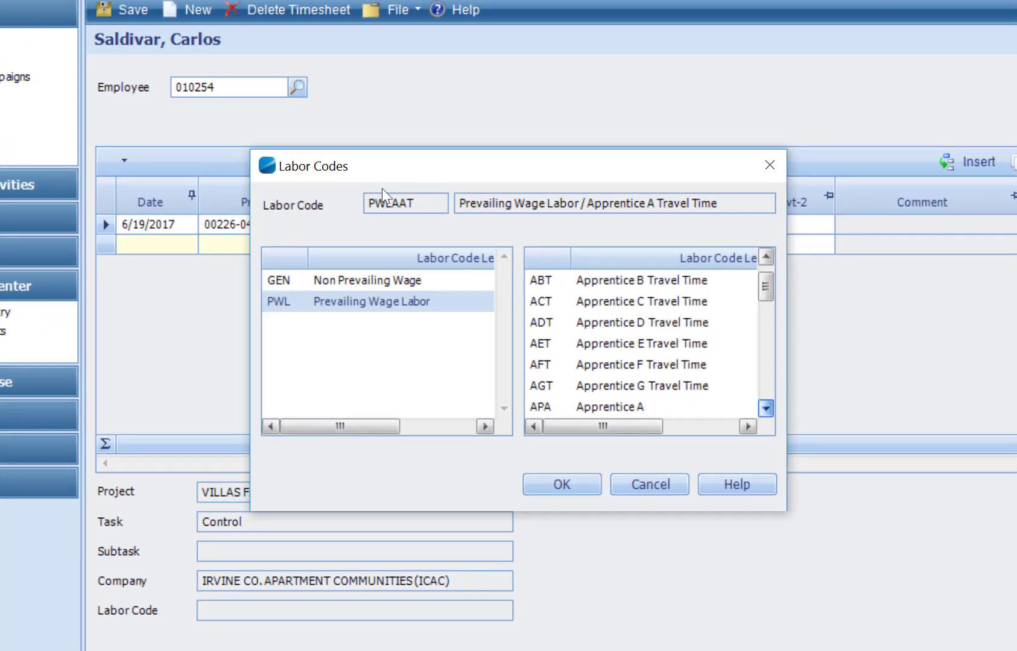
left_click(767, 408)
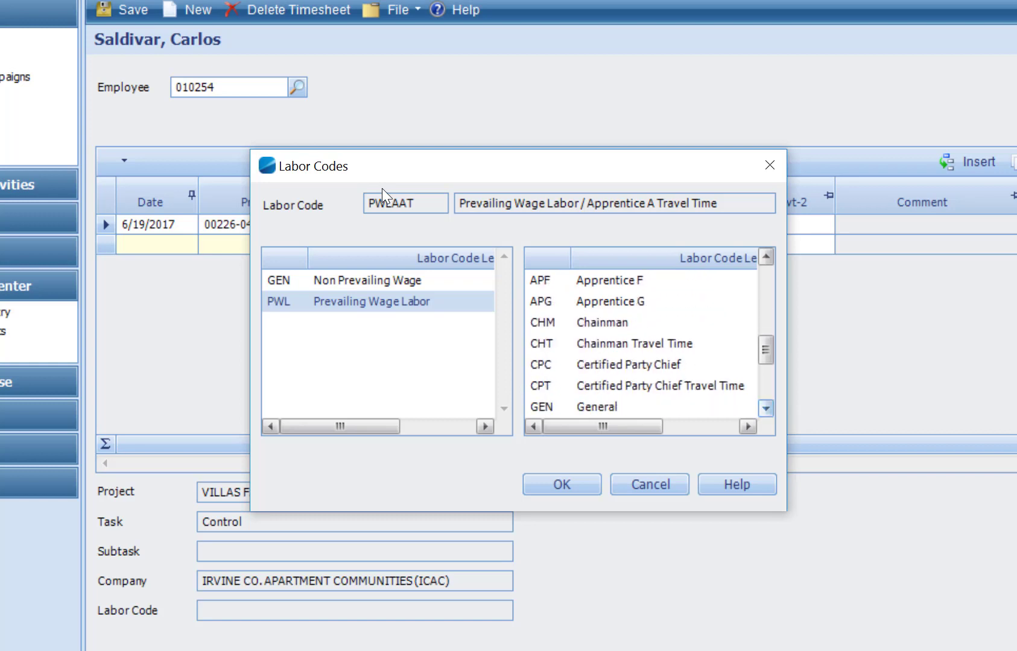
left_click(767, 408)
left_click(586, 369)
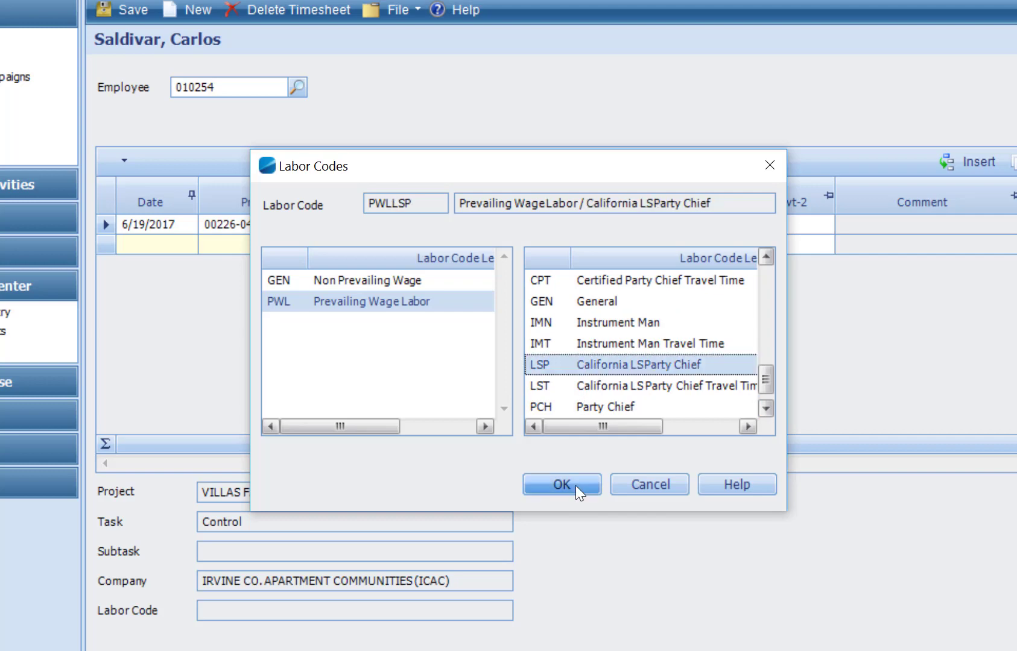
left_click(576, 485)
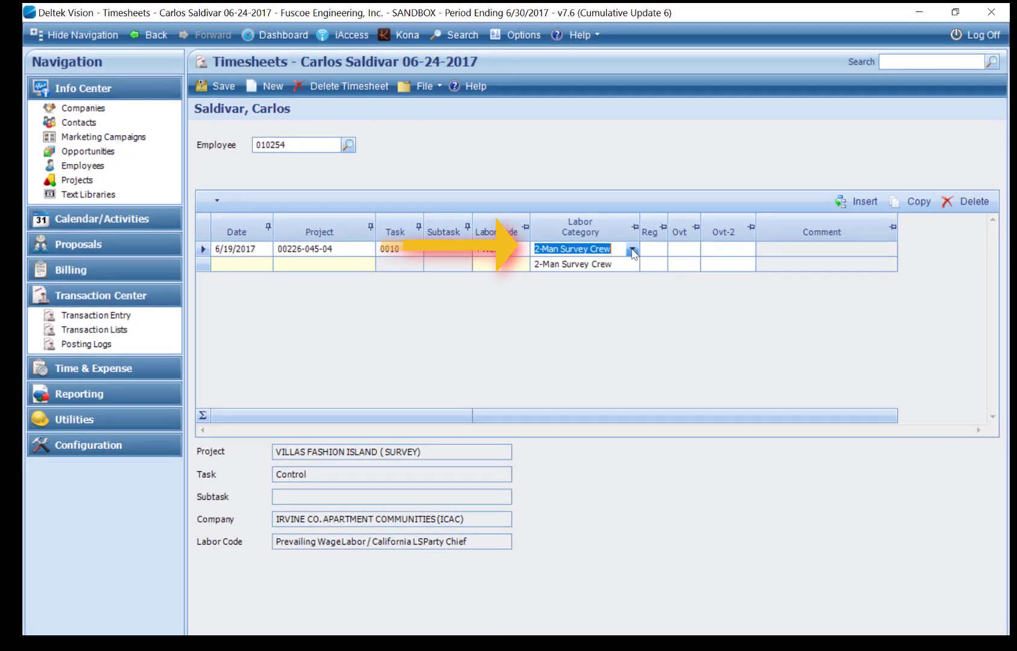
Enter 8 regular hours in the first row and save the comment "Control" for it
left_click(654, 249)
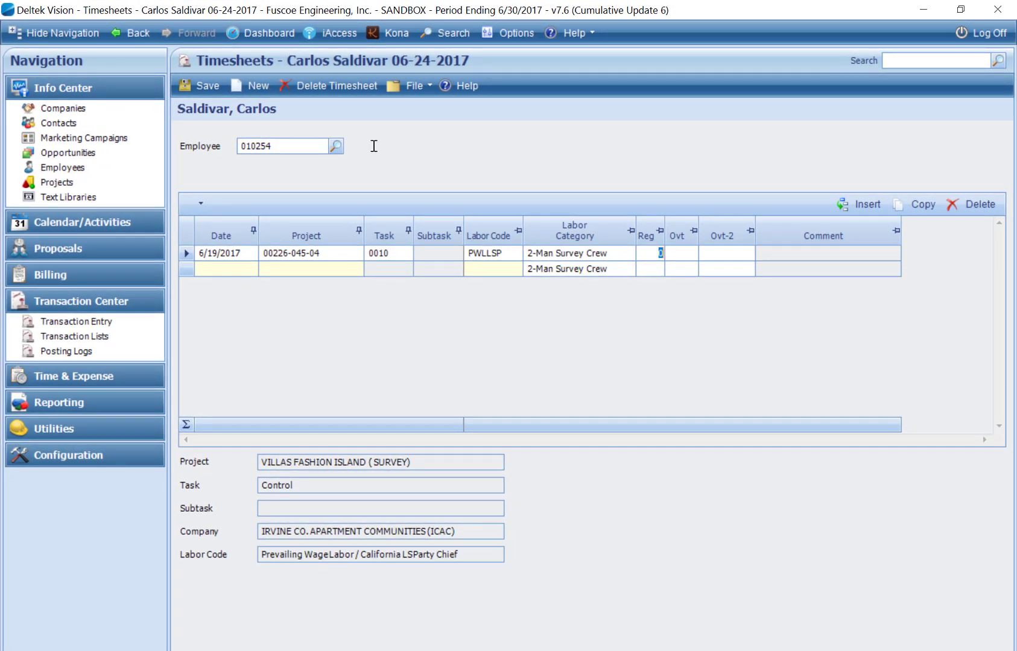
type("8")
key("Tab")
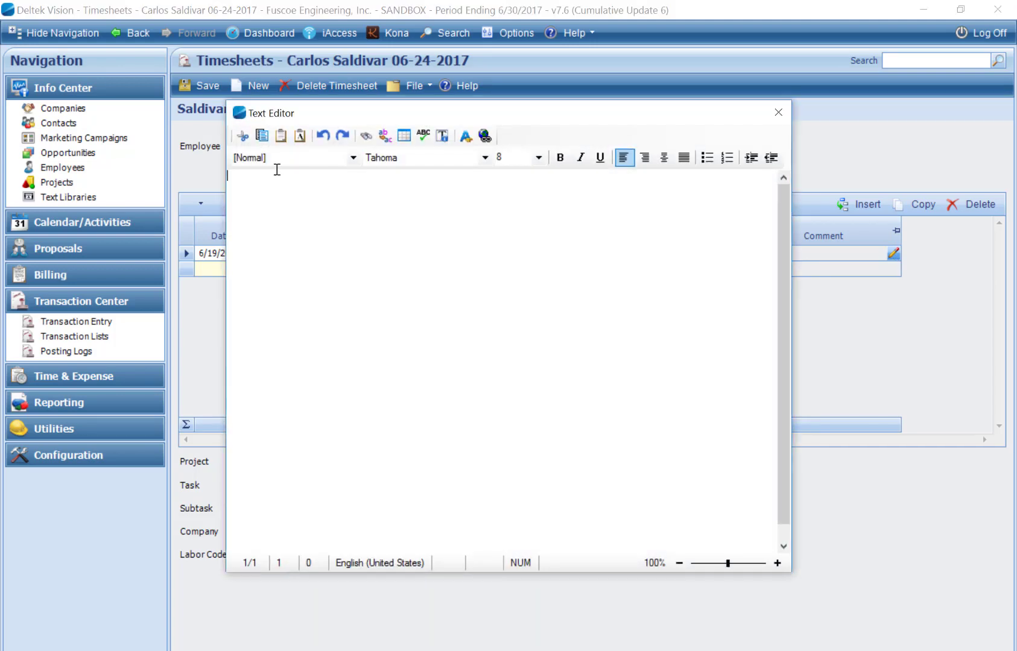
type("Control")
left_click(777, 120)
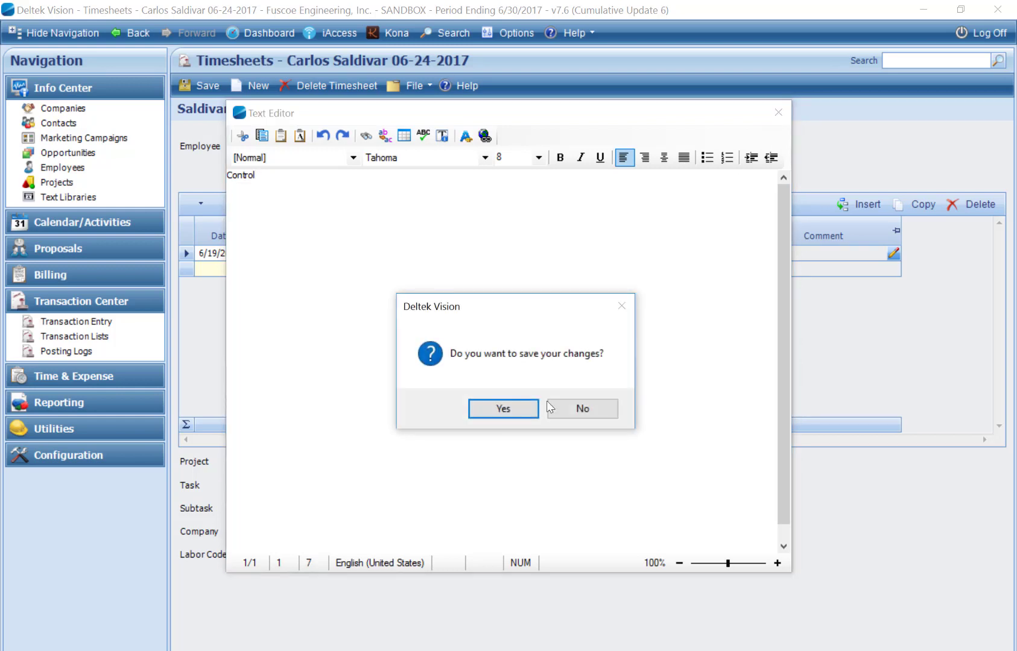
left_click(503, 409)
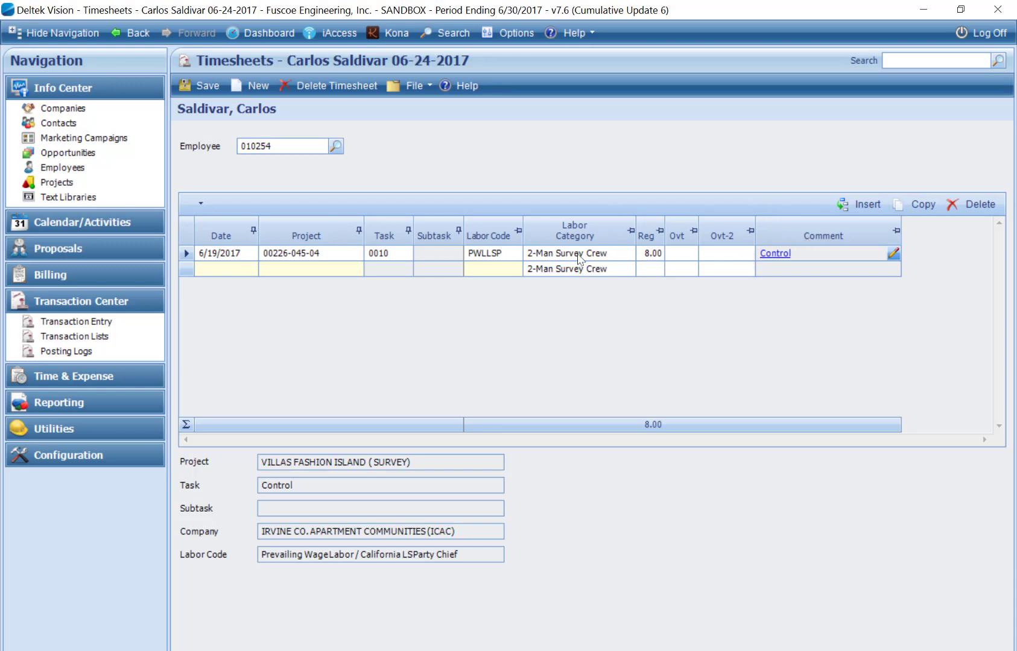
Copy the first row, clear the copy's regular hours and enter 1 overtime hour instead
left_click(928, 207)
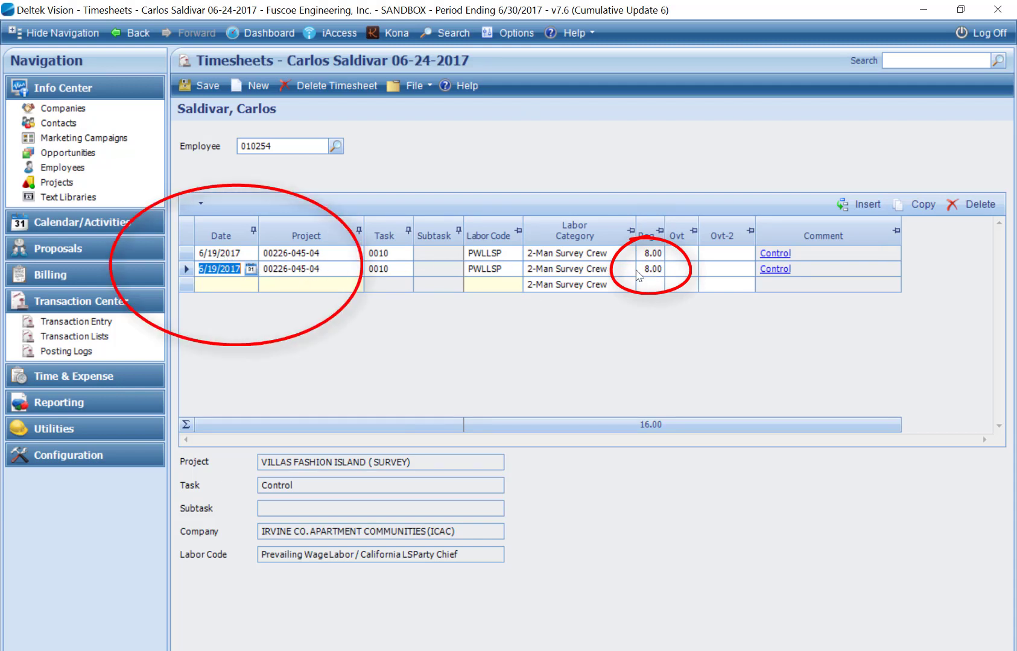
left_click(652, 269)
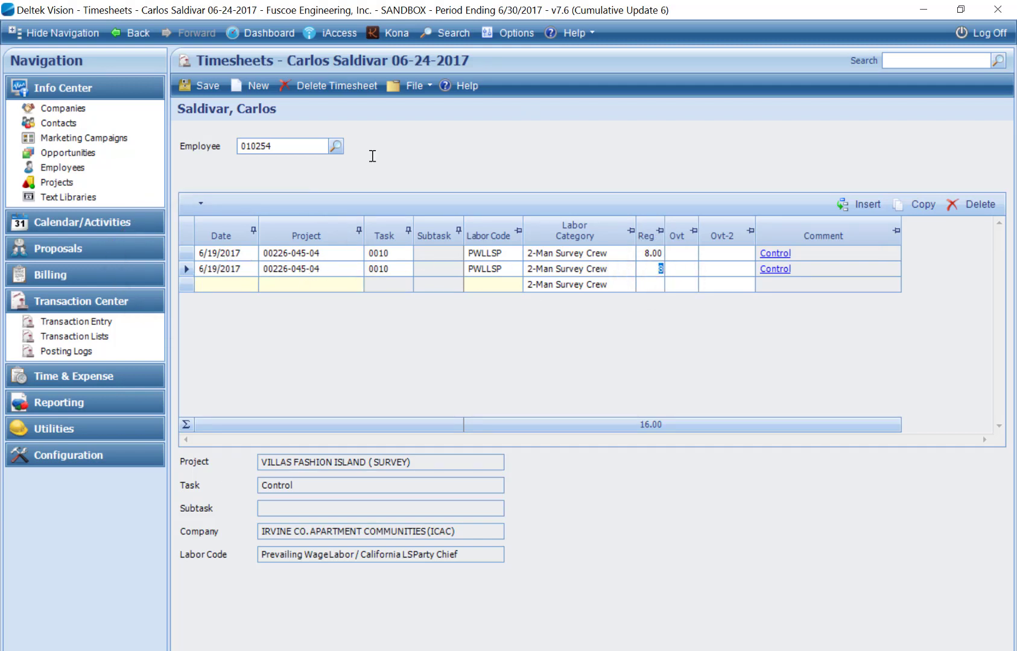
key("Delete")
key("Tab")
type("1")
left_click(463, 158)
Extend the overtime row's comment to "Control, superintendent req OT" and save it
left_click(894, 269)
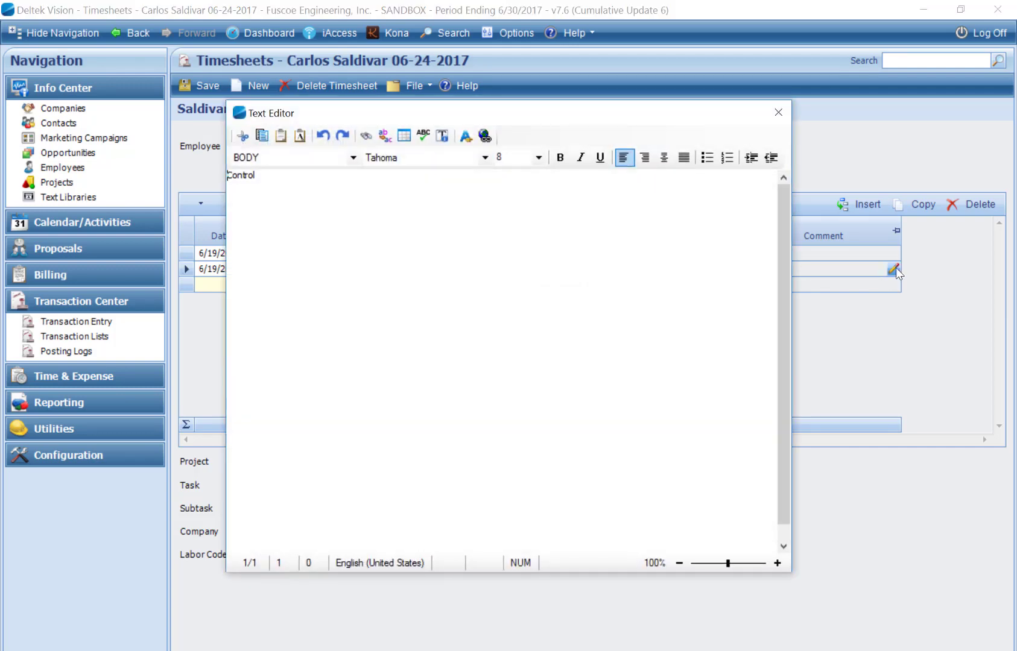
key("Return")
left_click_drag(338, 181, 194, 104)
type(", superintendent req OT")
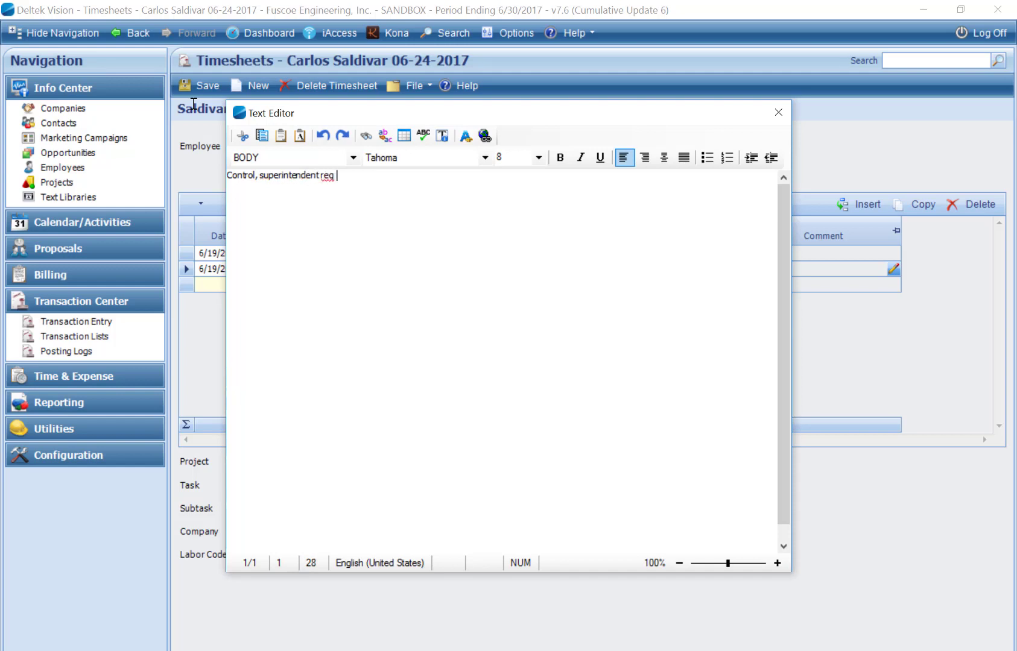
left_click(778, 112)
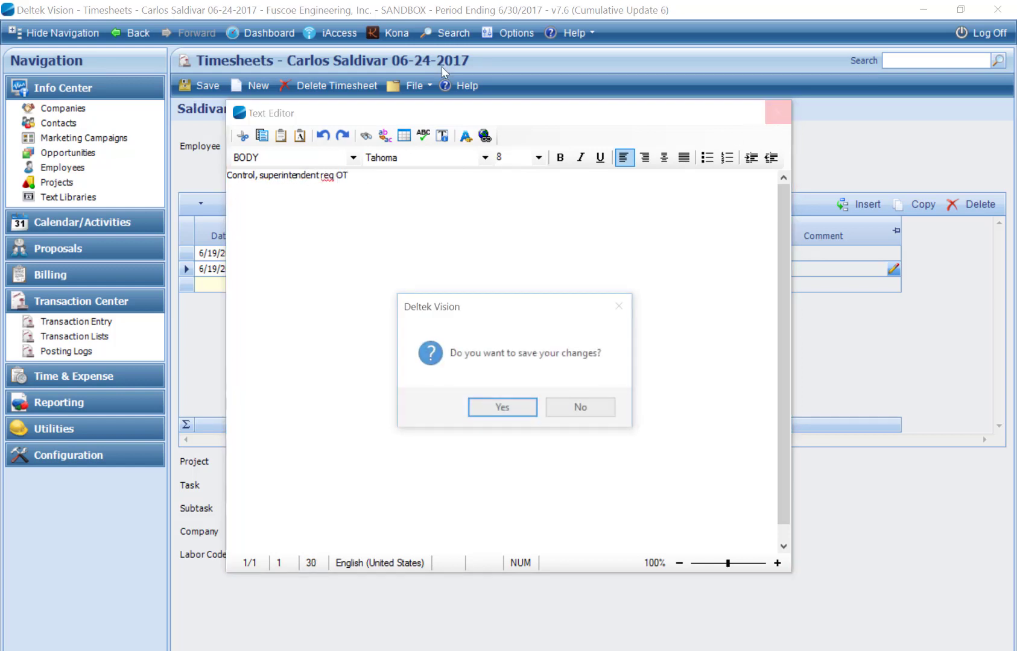
left_click(501, 408)
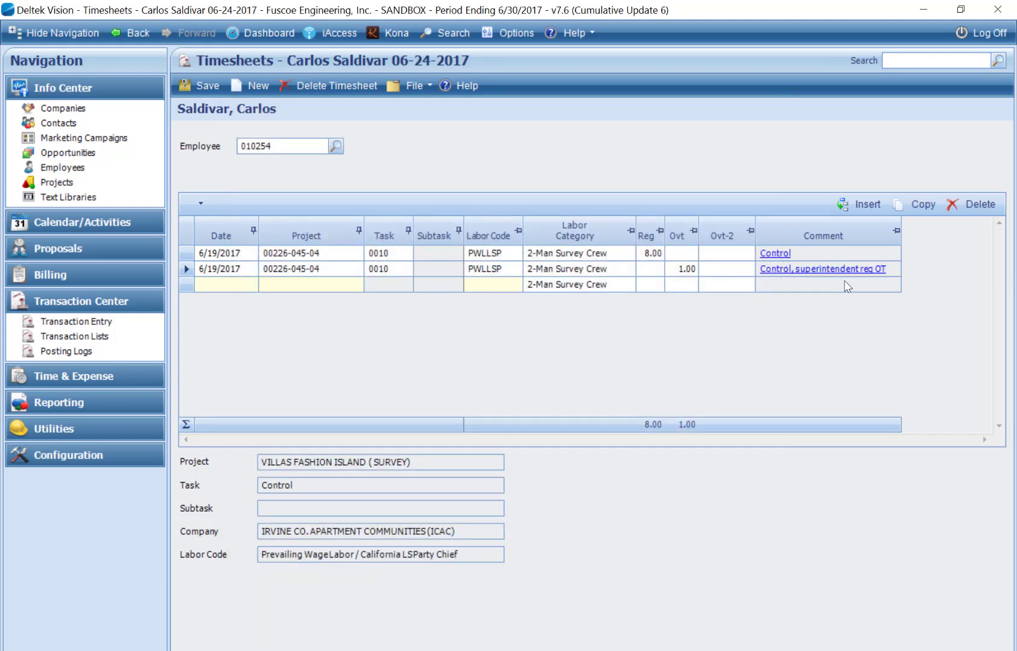
Copy the overtime row, clear the copy's overtime hours and enter 1 regular hour instead
left_click(915, 207)
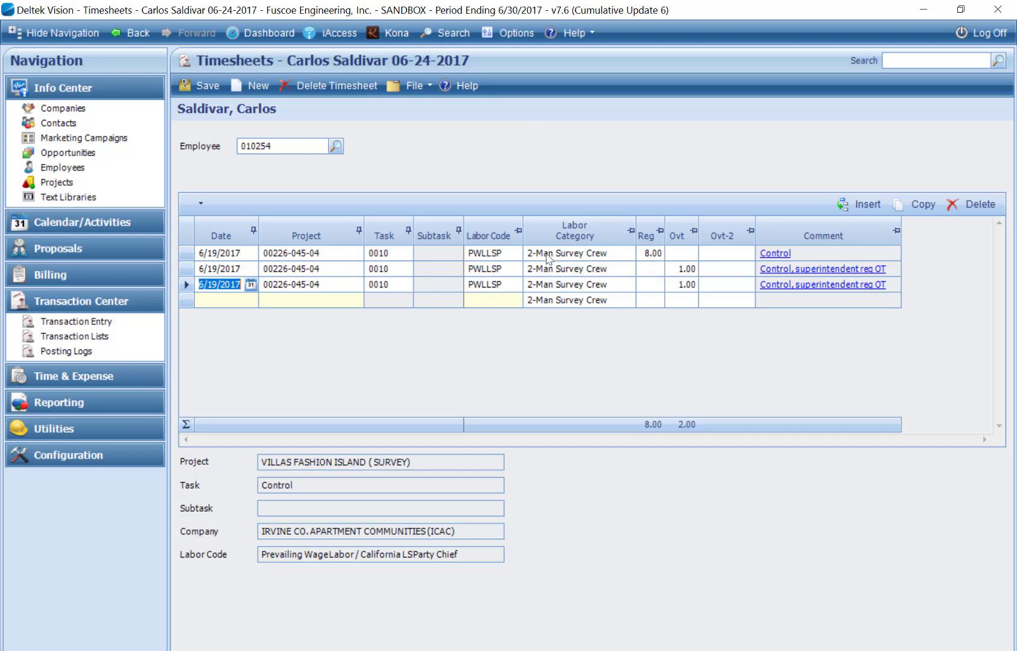
left_click(684, 284)
key("BackSpace")
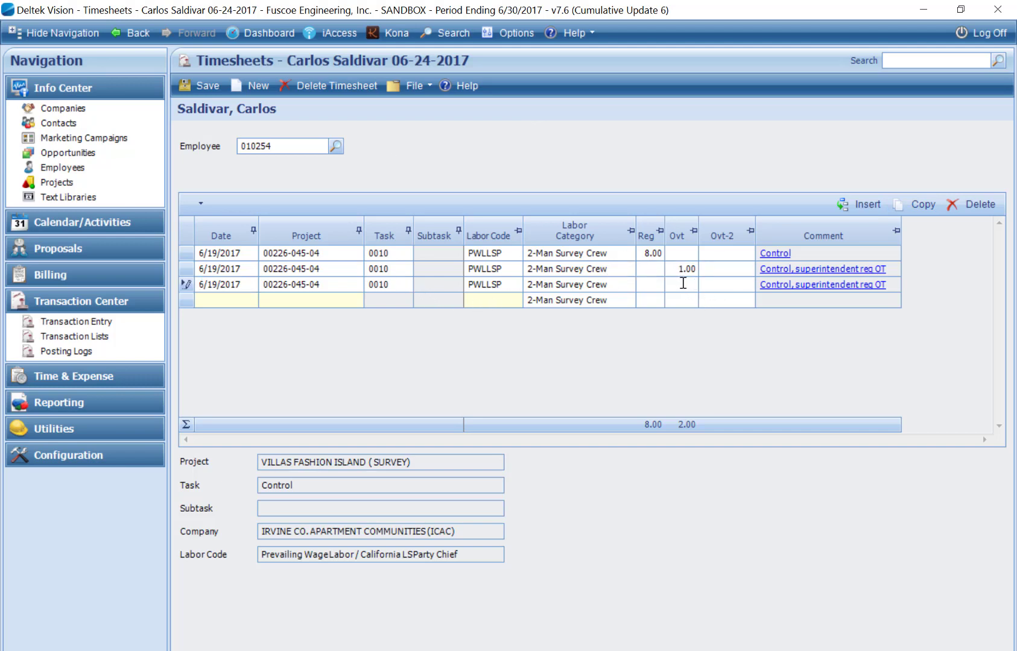
left_click(654, 286)
type("1")
key("Tab")
Change the third row's labor code to PWLLST for California LS Party Chief travel time
left_click(495, 286)
left_click(501, 285)
key("Tab")
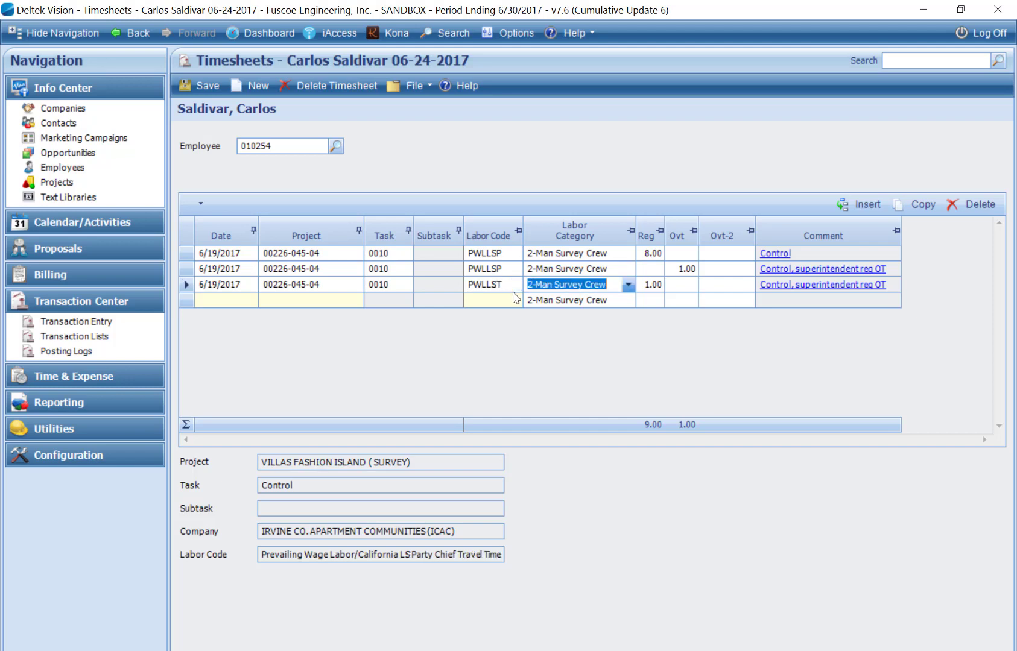
Browse the labor code lookup for the third row and apply PWLLSP, California LS Party Chief
left_click(513, 284)
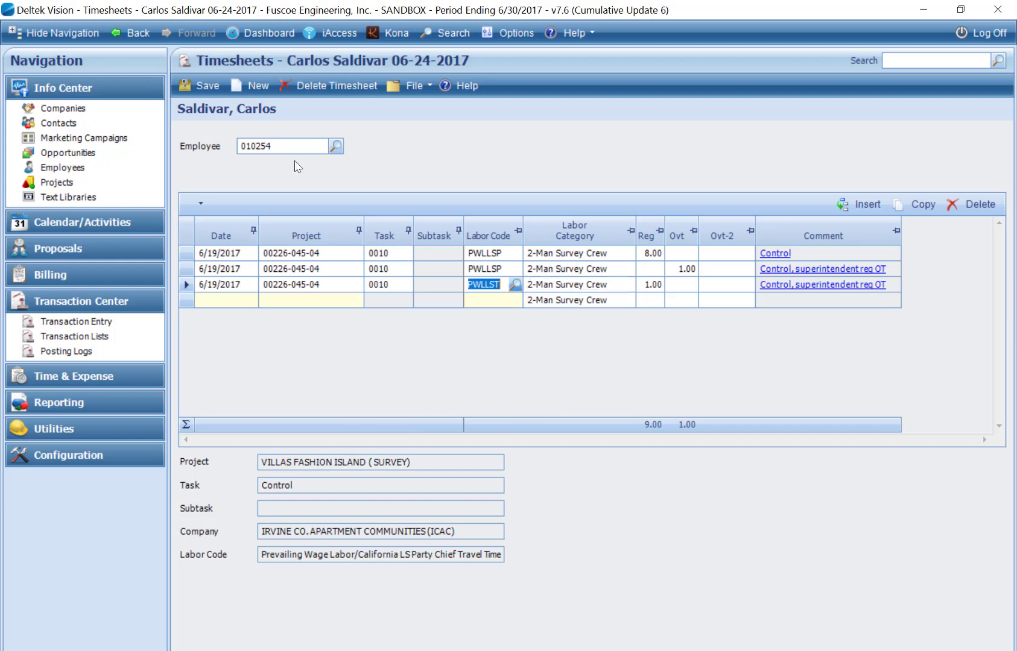
left_click(517, 284)
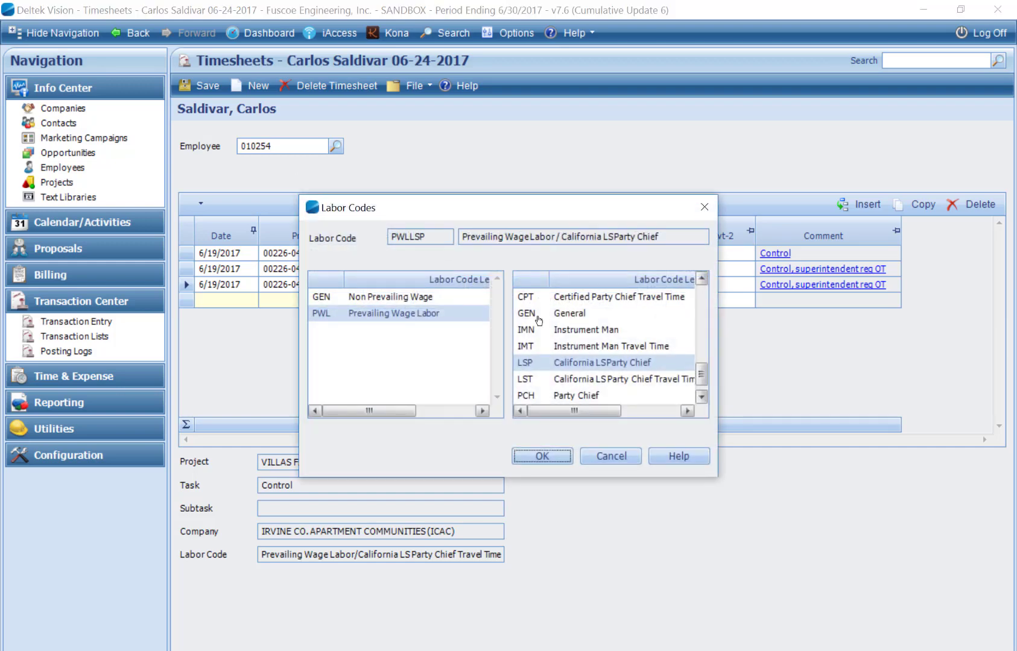
left_click_drag(567, 215, 485, 207)
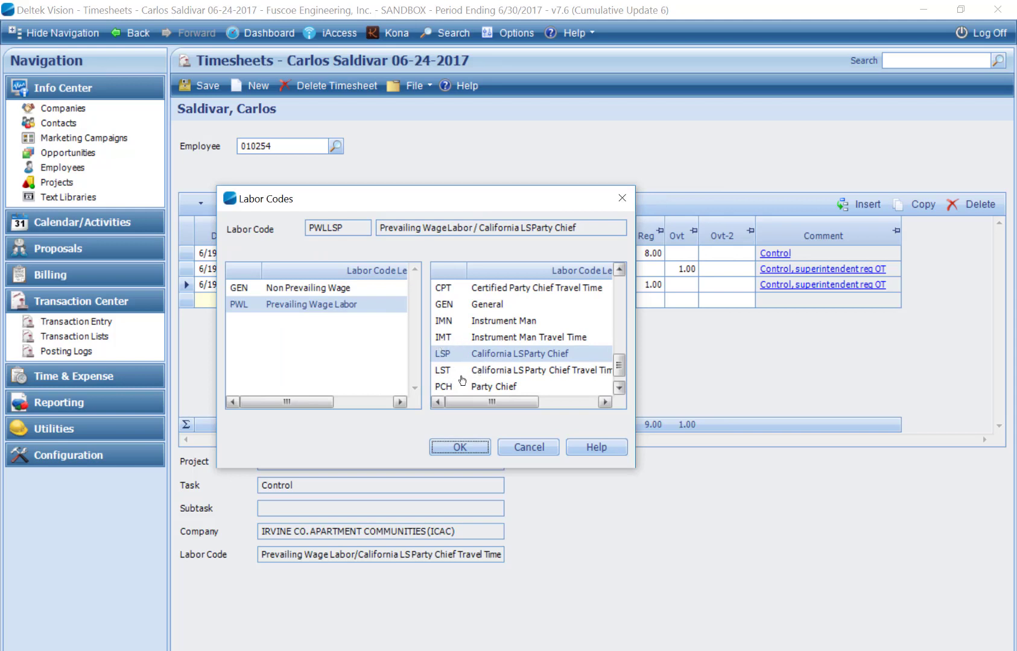
left_click_drag(619, 364, 619, 281)
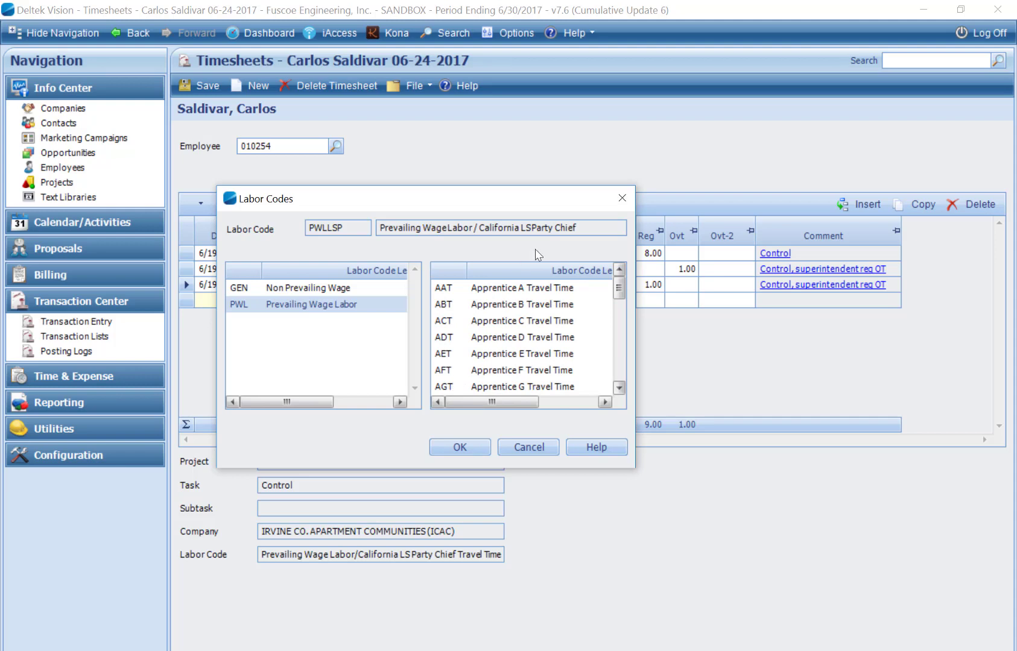
left_click(621, 388)
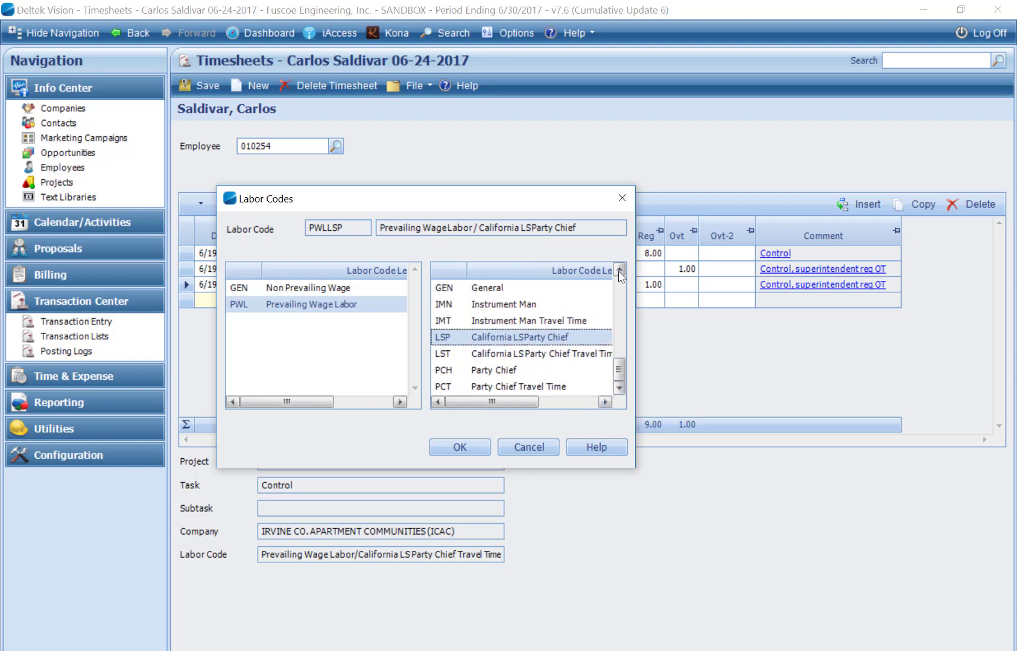
left_click(454, 455)
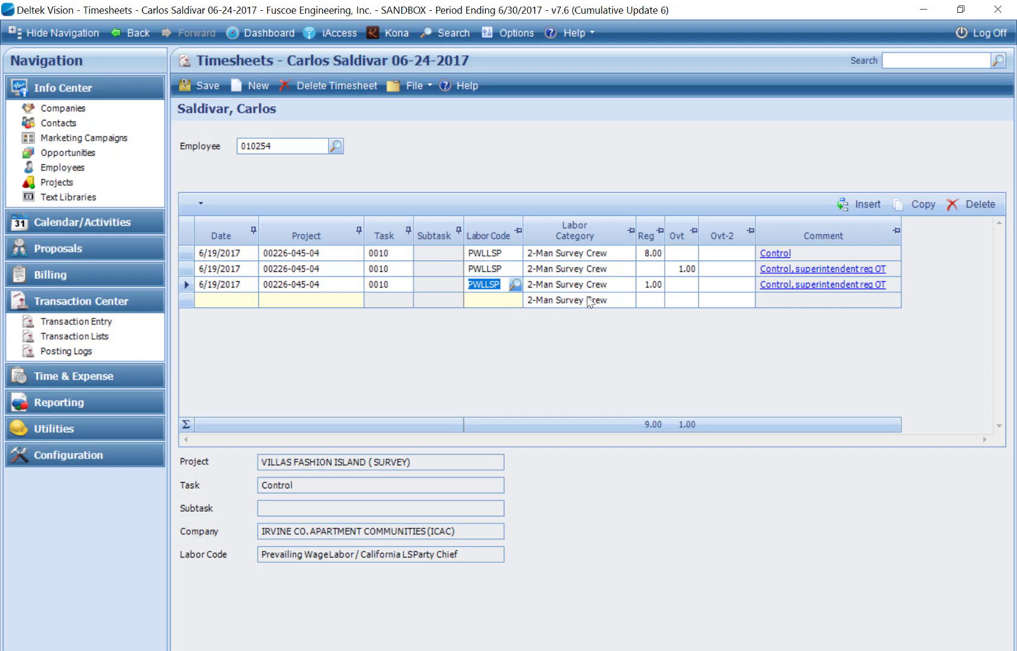
left_click(482, 284)
left_click(225, 298)
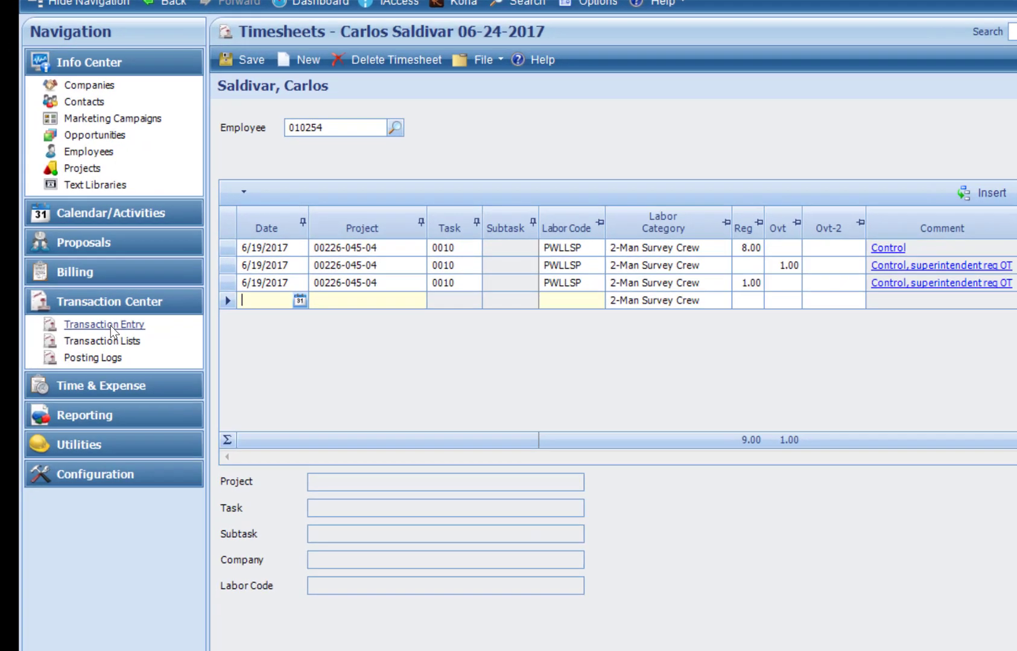
Open Transaction Entry in a new window and open the 06-24-2017 timesheet of the crew member listed right after the current employee
right_click(110, 326)
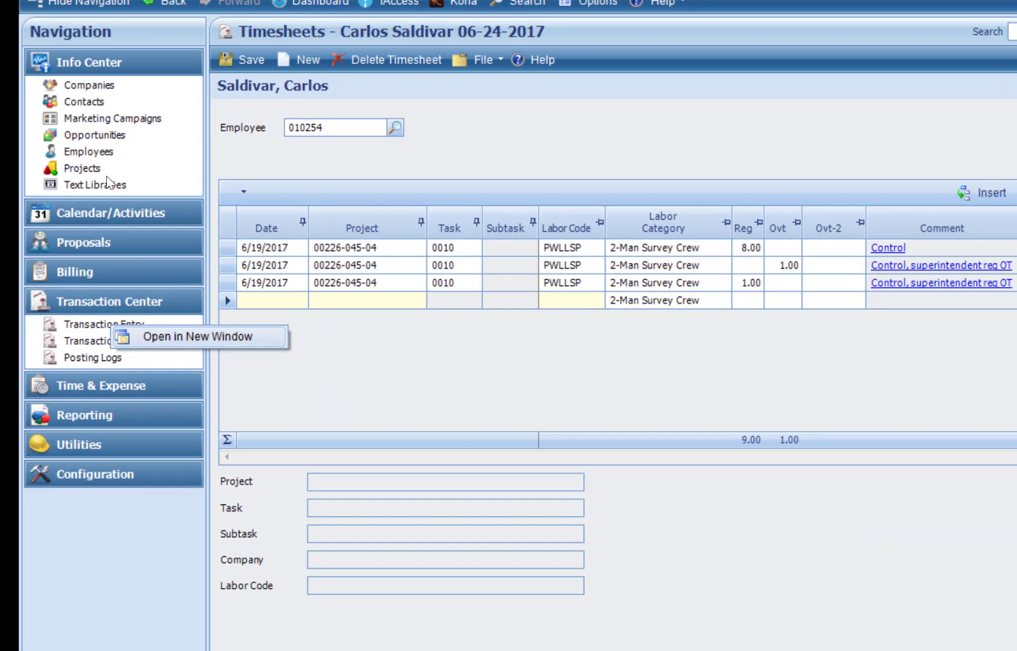
left_click(421, 364)
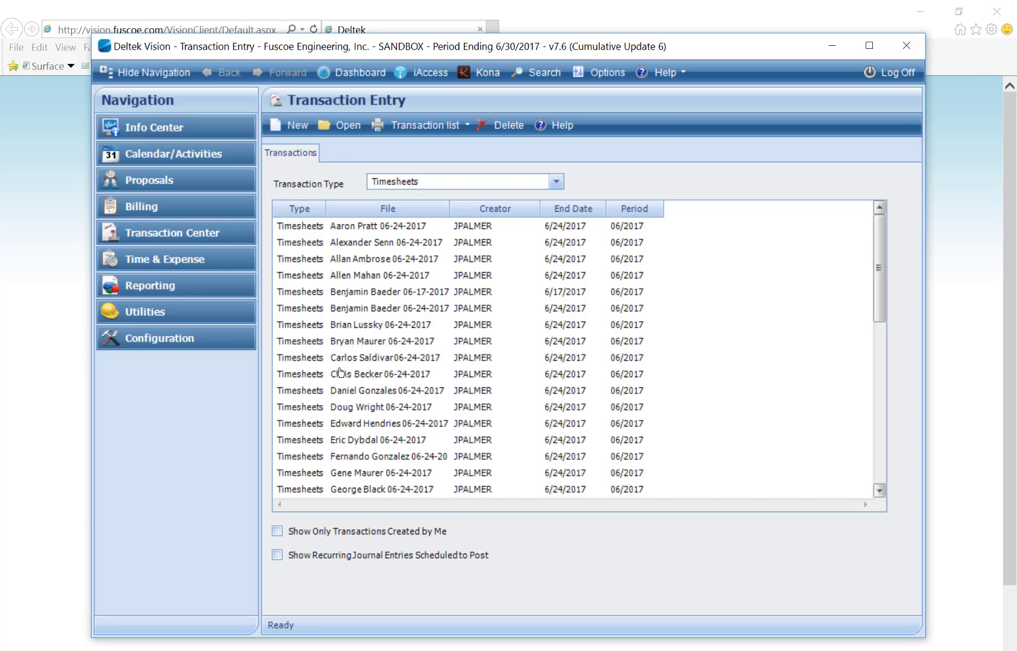
double_click(341, 375)
Clear away the browser window and arrange the two employees' timesheet windows so both can be seen
left_click(996, 11)
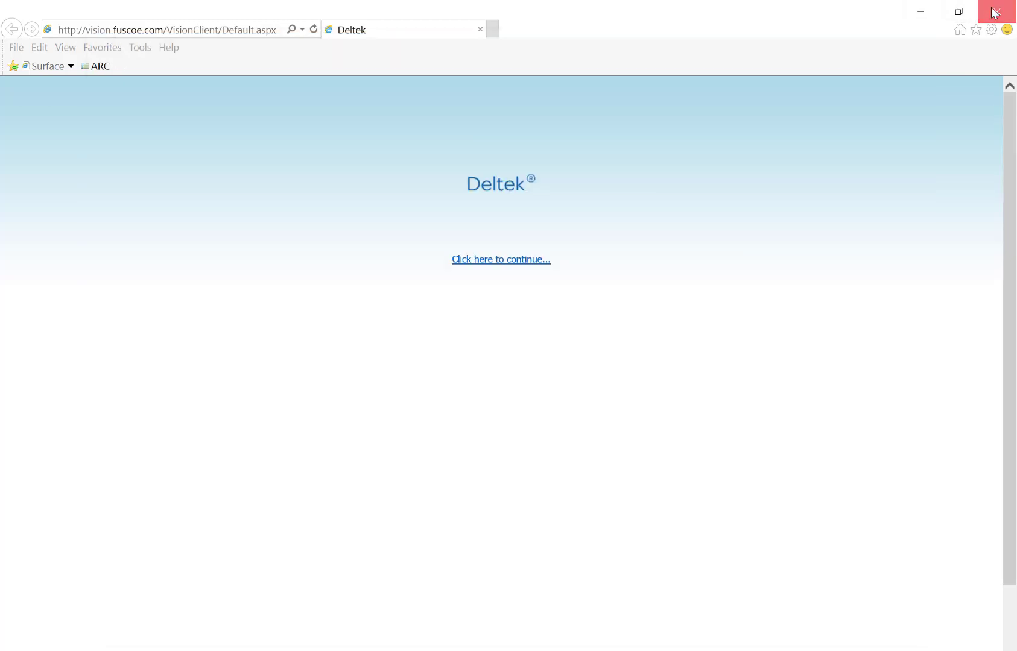
left_click_drag(754, 48, 520, 42)
left_click(954, 11)
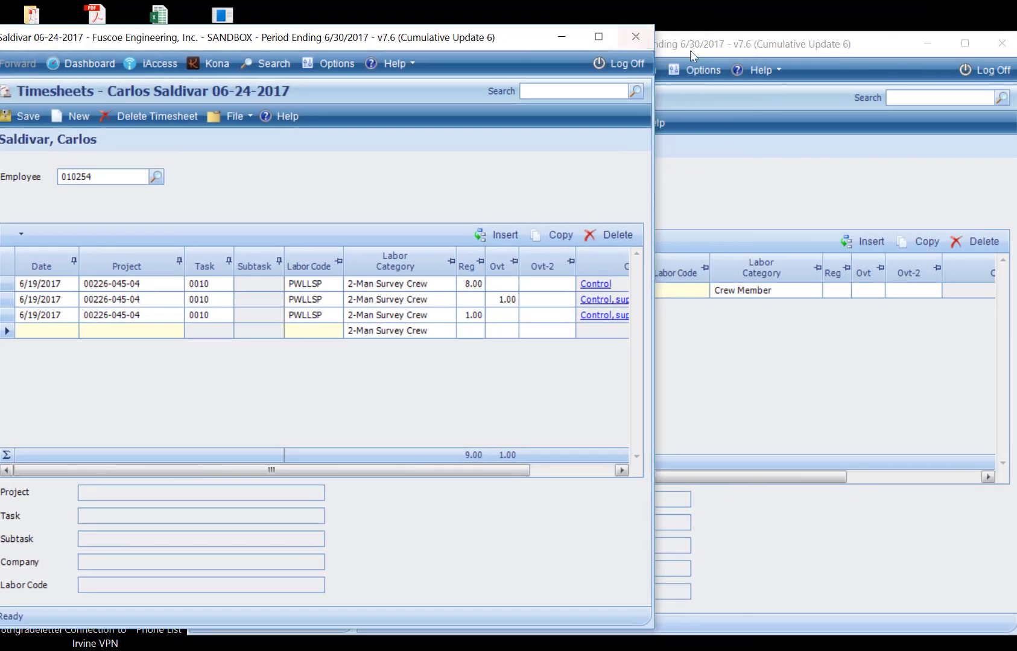
left_click_drag(736, 48, 937, 43)
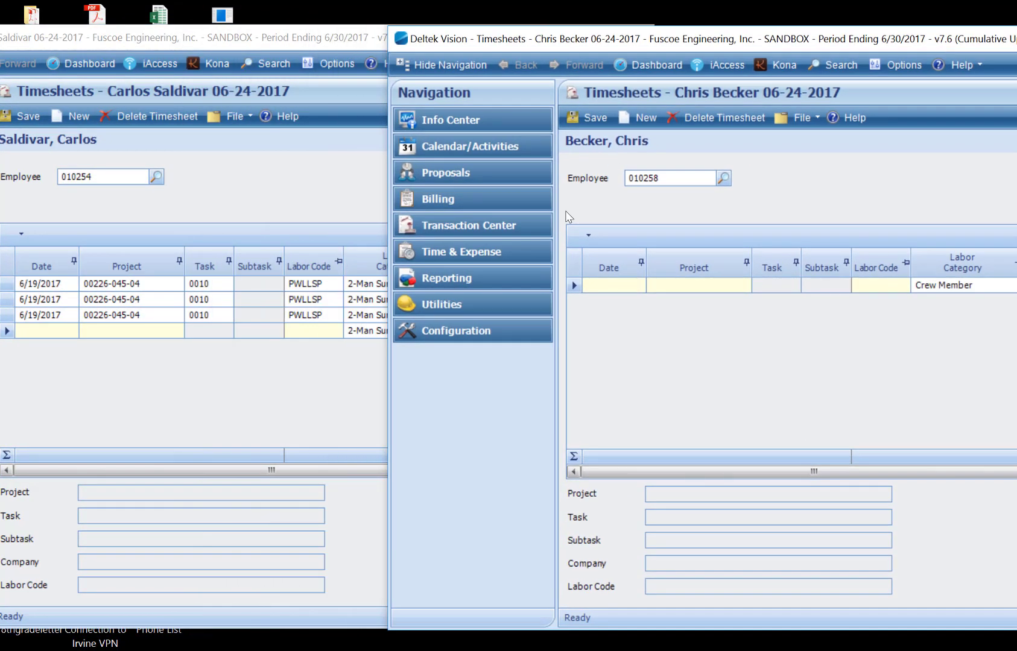
Set the date of the crew member's first timesheet row to 6/19/2017
left_click(601, 284)
left_click(637, 286)
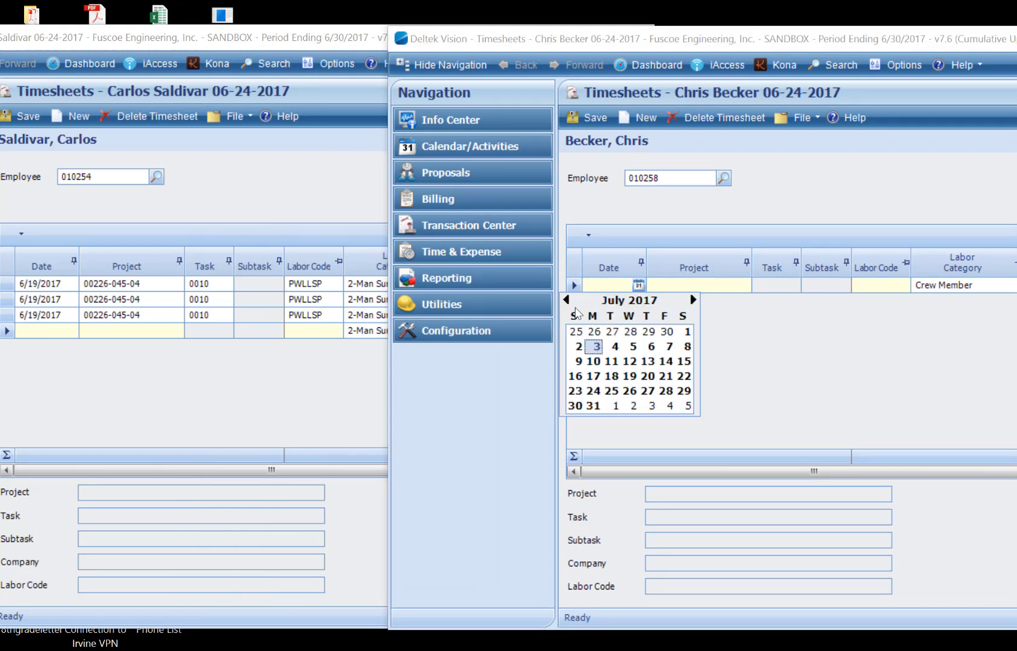
left_click(567, 299)
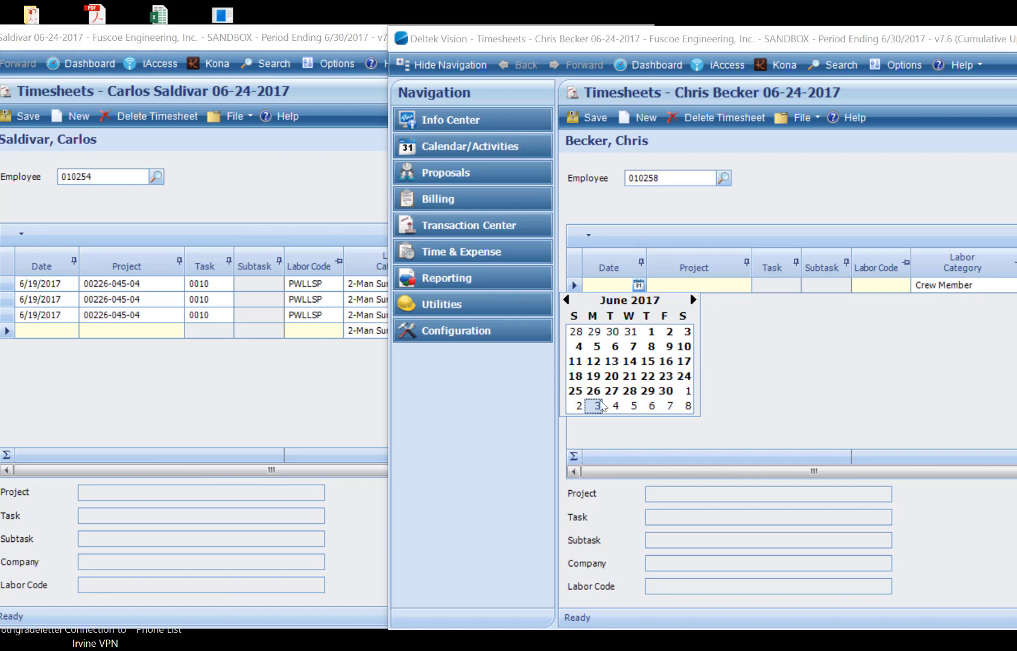
left_click(593, 376)
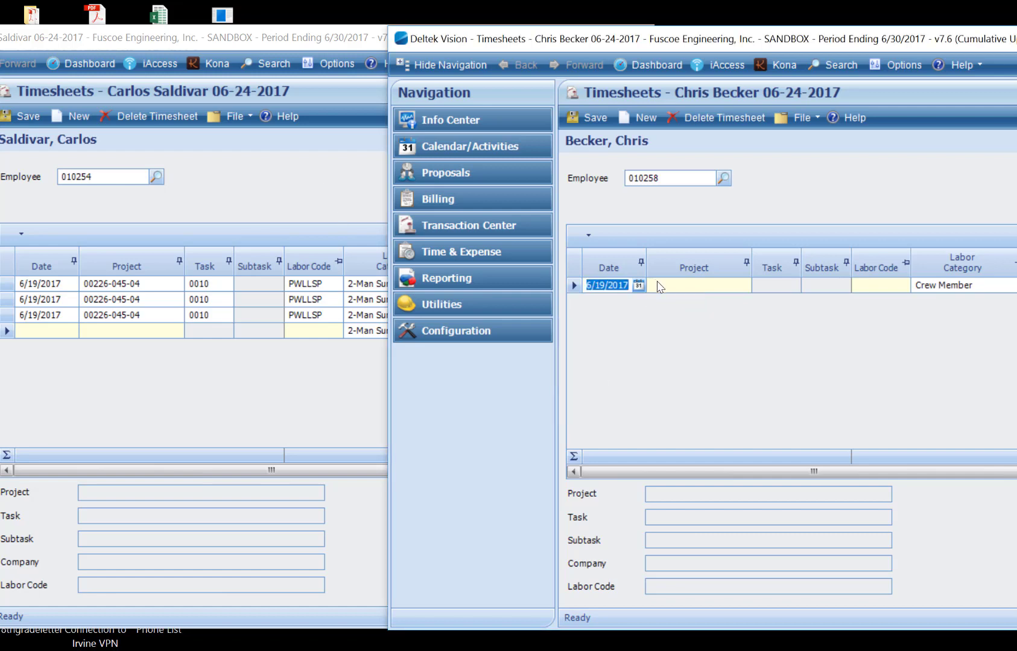
left_click(654, 286)
left_click_drag(867, 46, 769, 54)
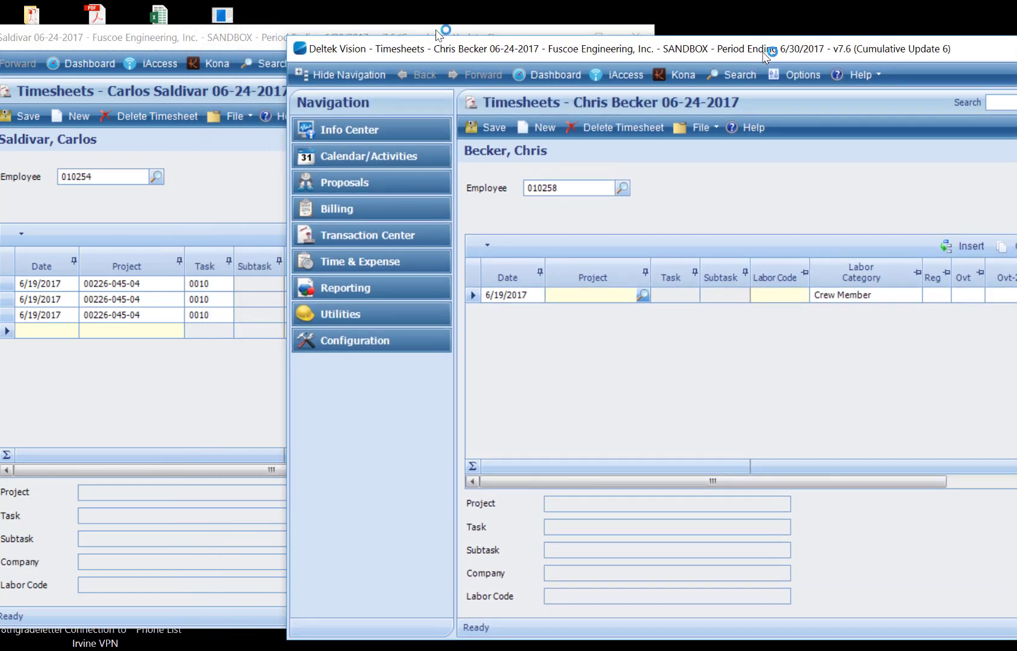
type("226-045")
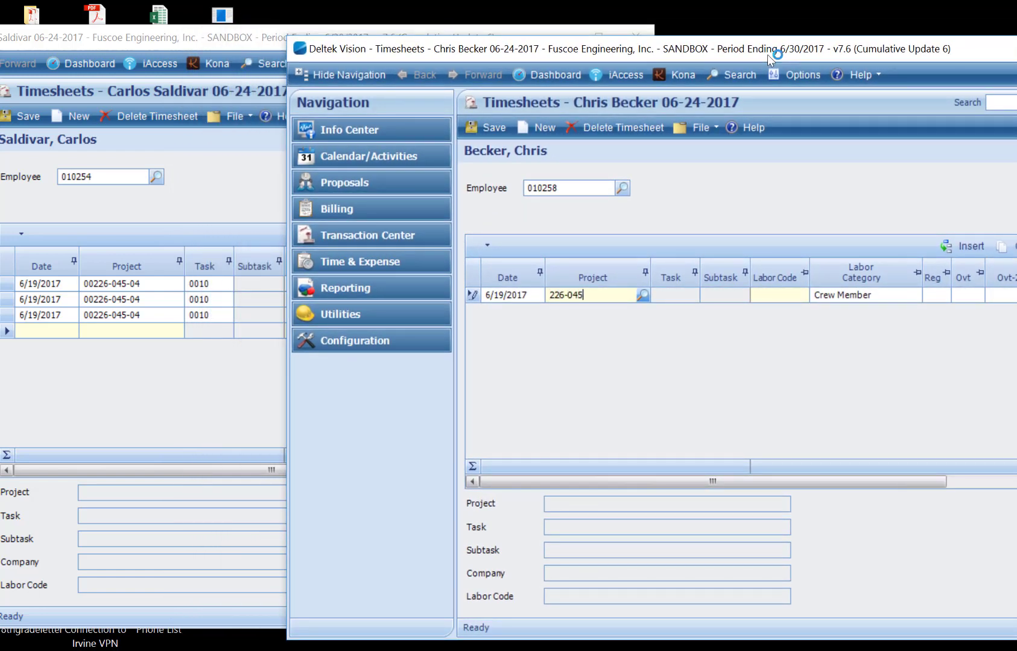
type("-04")
key("Tab")
key("Tab")
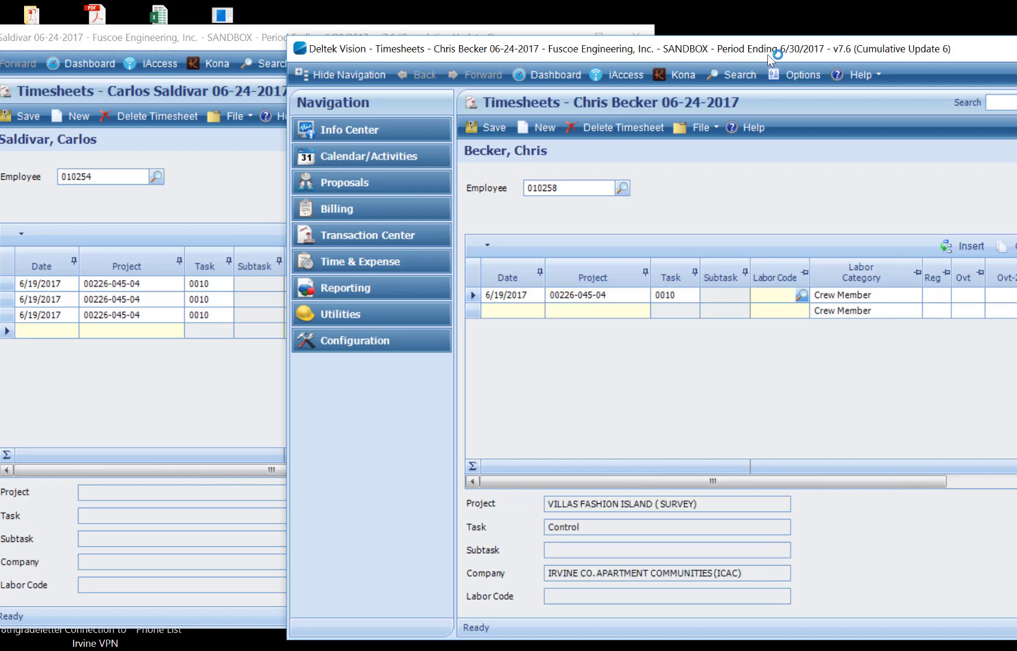
Look up the labor codes and apply PWLAPF, Prevailing Wage Labor / Apprentice F, to the crew member's row
left_click(801, 295)
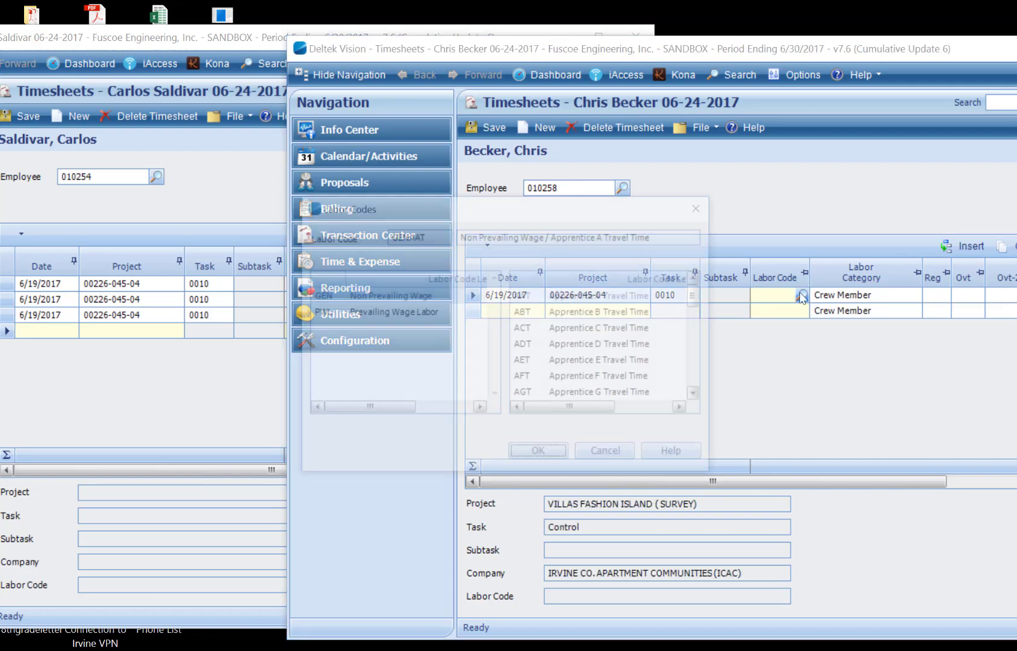
left_click(429, 301)
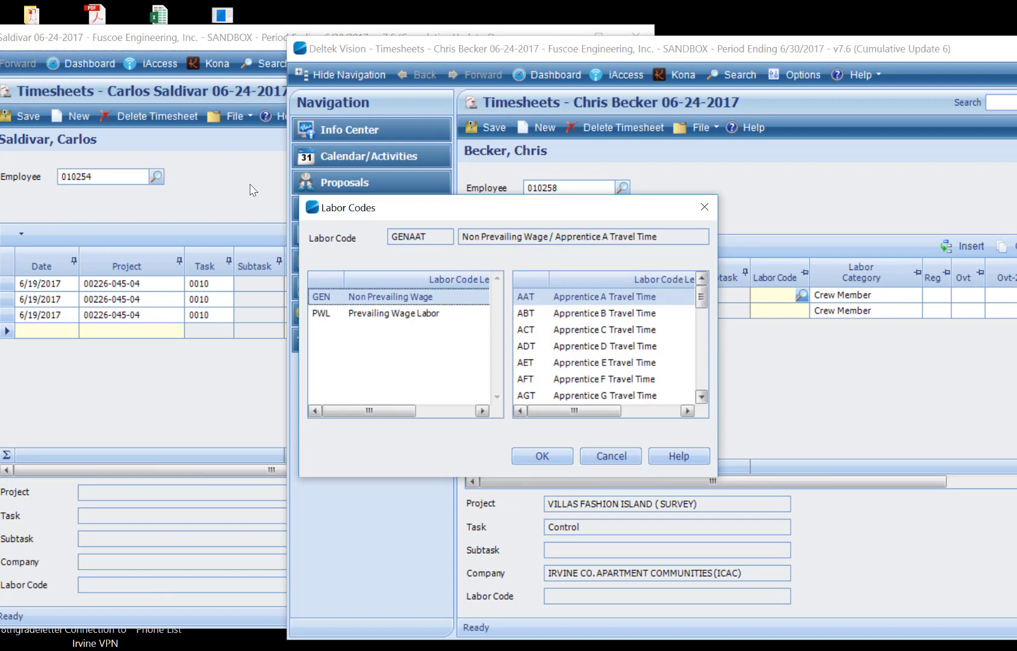
left_click(439, 313)
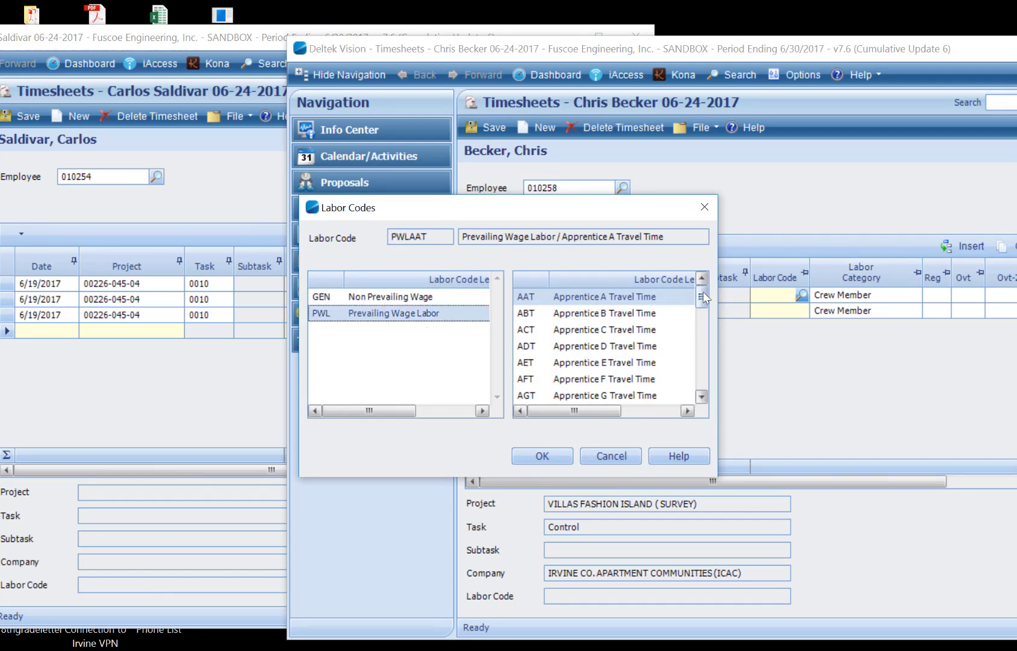
scroll(704, 310, "down", 1)
scroll(705, 319, "down", 3)
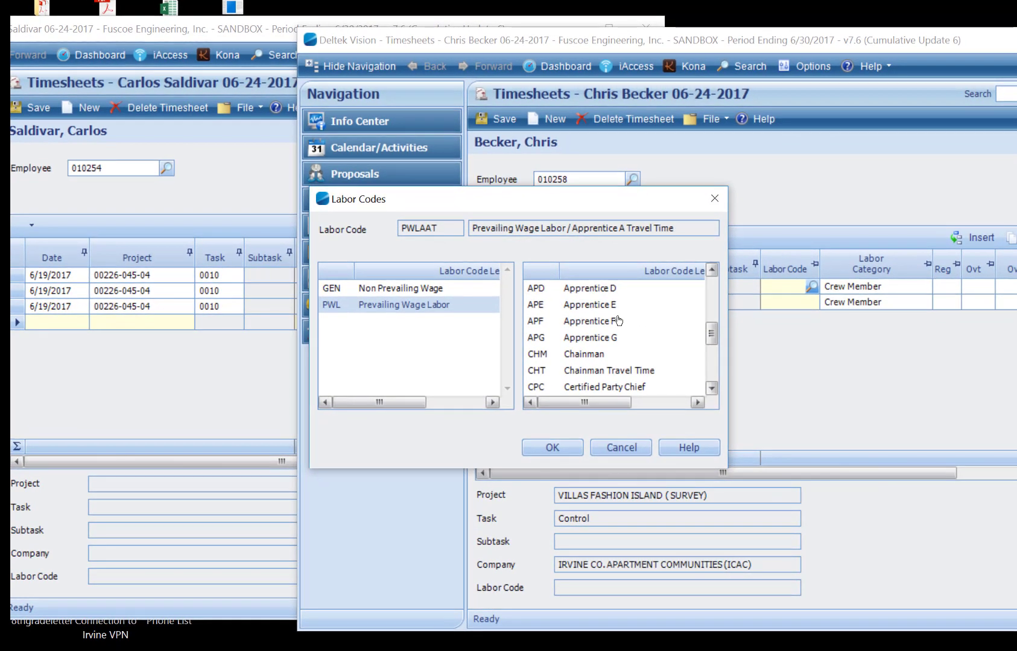
left_click(618, 322)
left_click(553, 447)
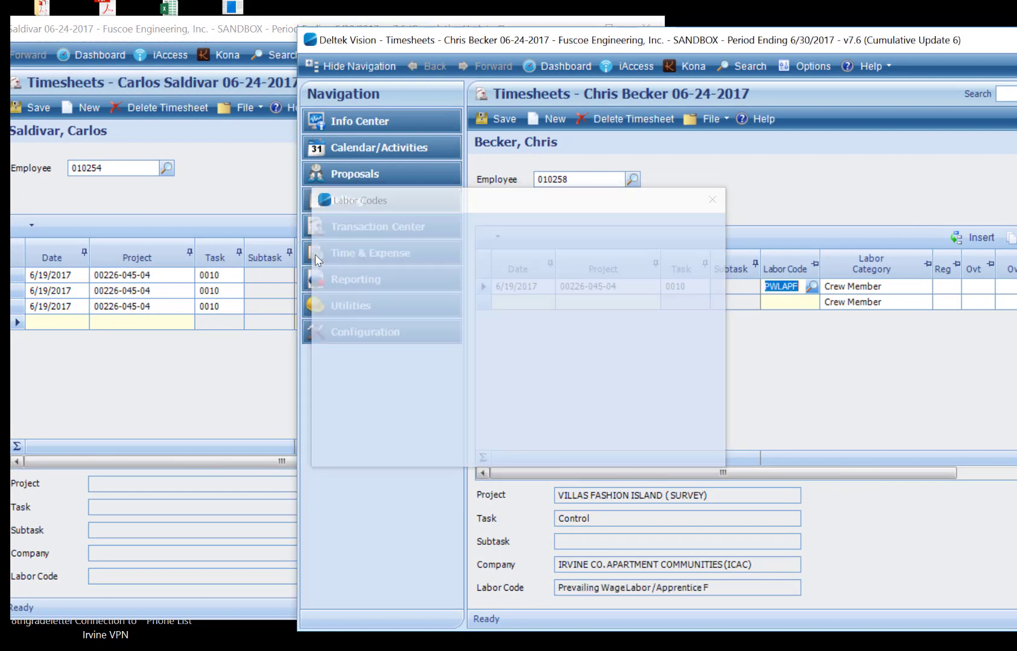
Enter 8 regular hours for the crew member's row, keeping the Crew Member labor category
left_click(867, 287)
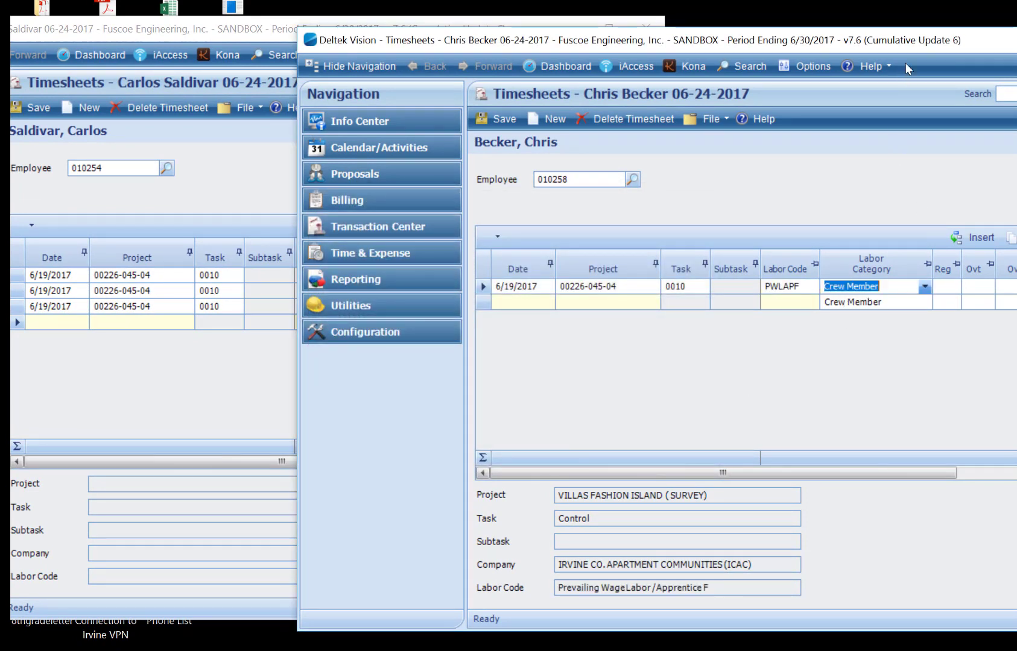
left_click_drag(905, 38, 746, 31)
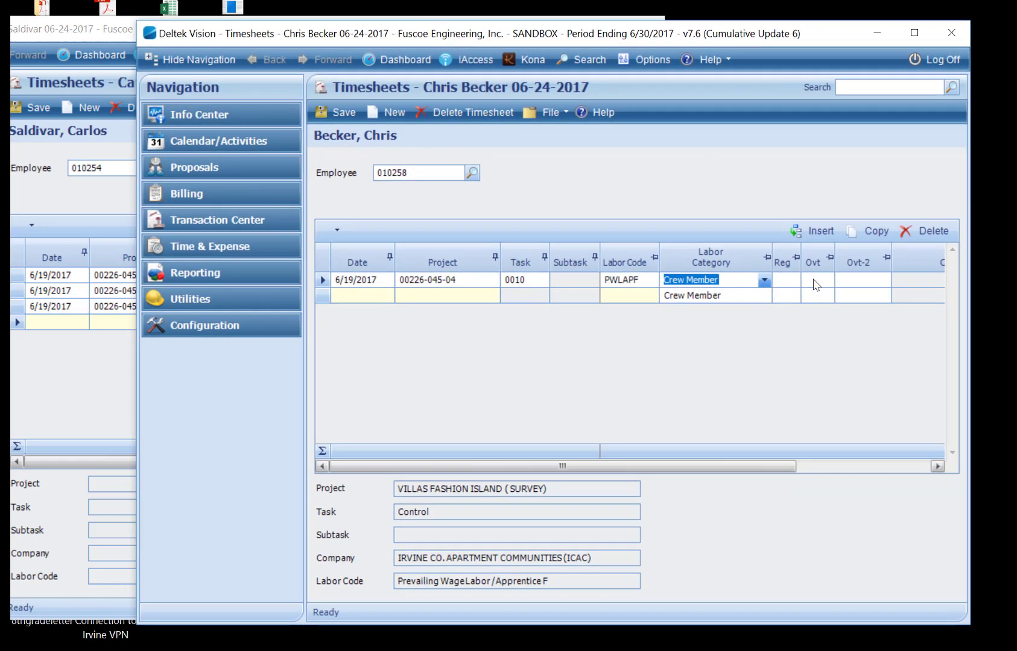
key("Tab")
type("8")
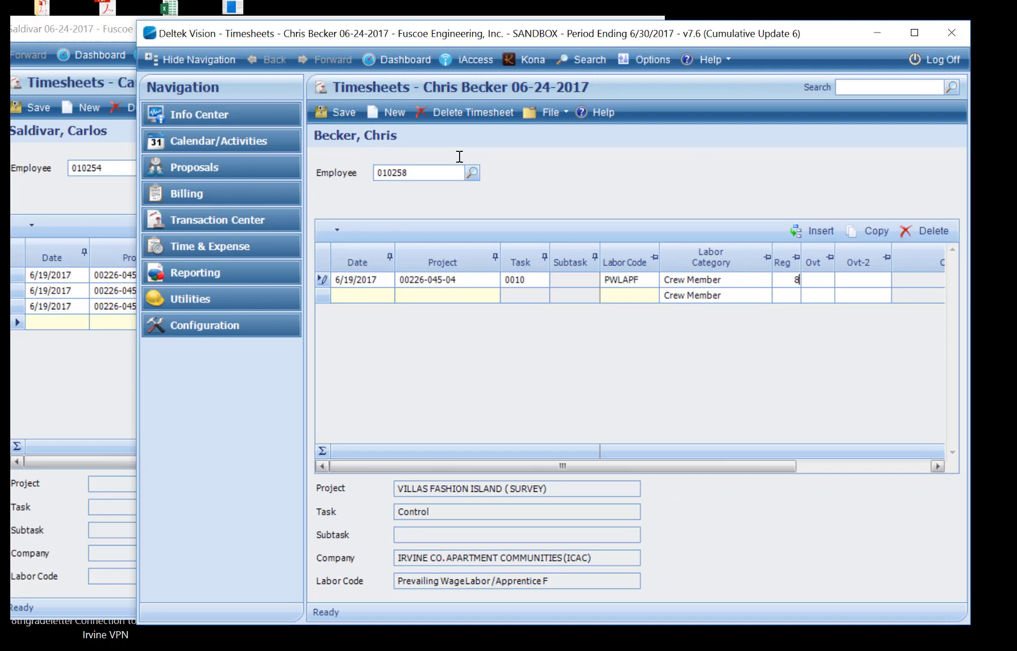
key("Tab")
key("Tab")
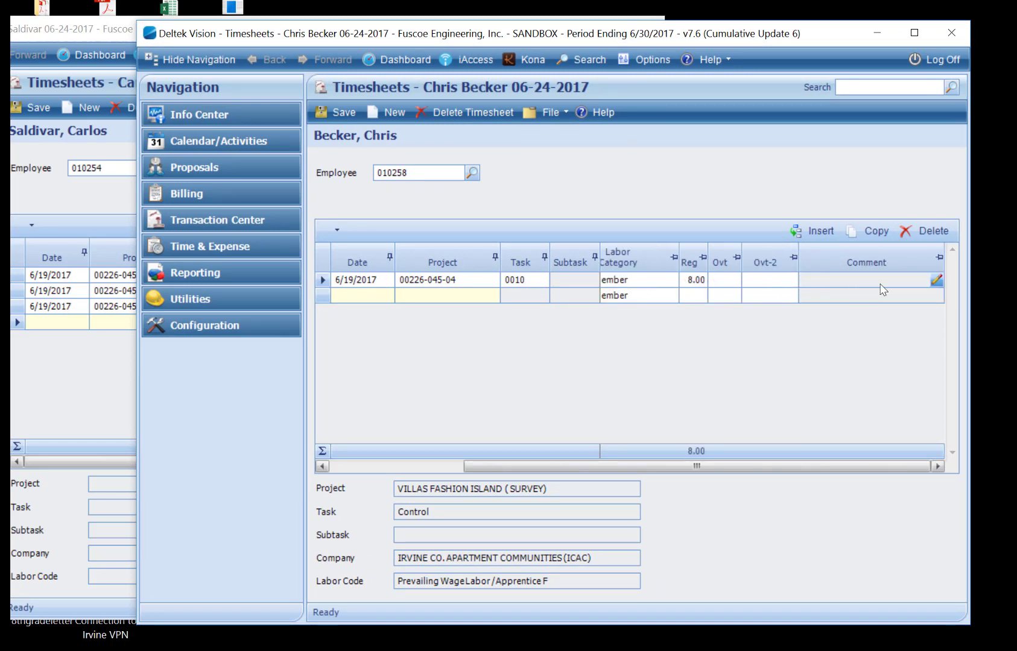
Add the comment "CS" to the crew member's row and save it
left_click(937, 280)
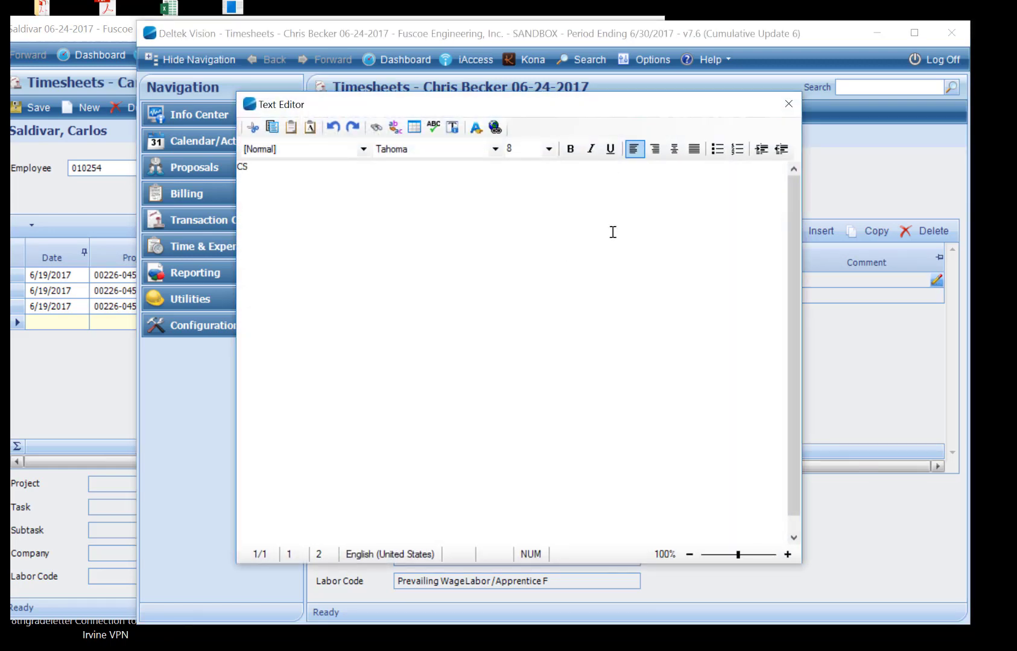
left_click(789, 103)
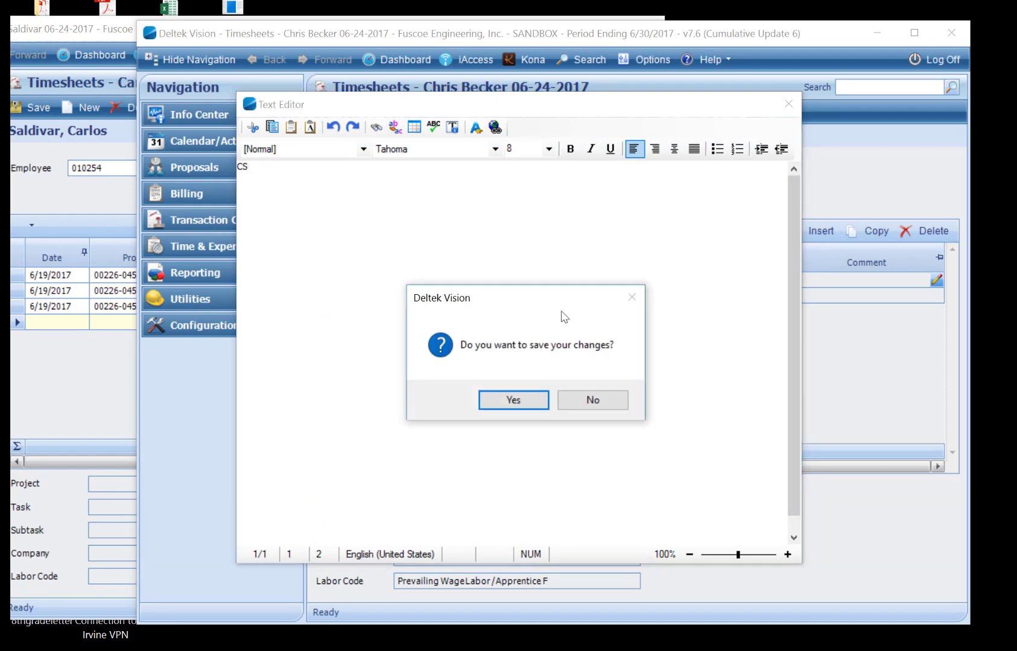
left_click(513, 401)
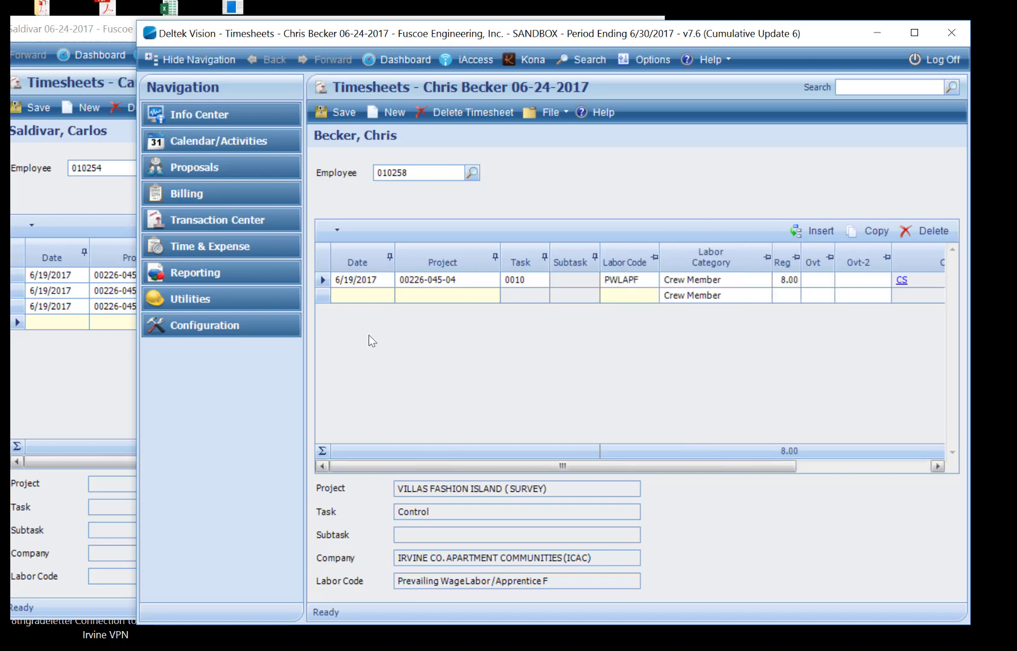
Compare the crew member's timesheet row with the party chief's rows in the other timesheet window
left_click(102, 330)
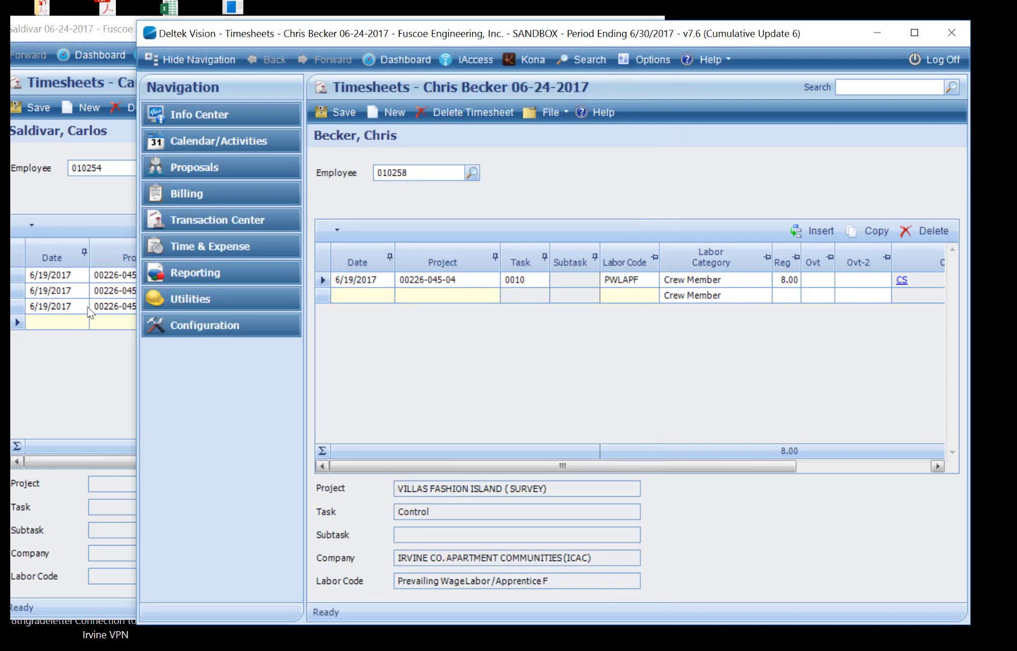
left_click(726, 280)
left_click(63, 190)
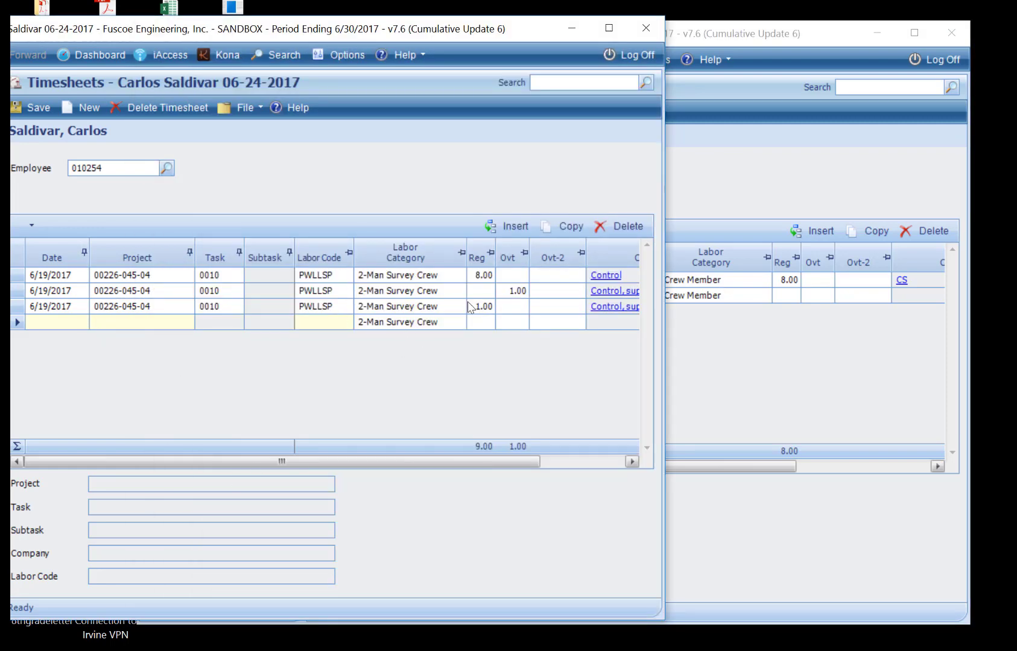
left_click(726, 283)
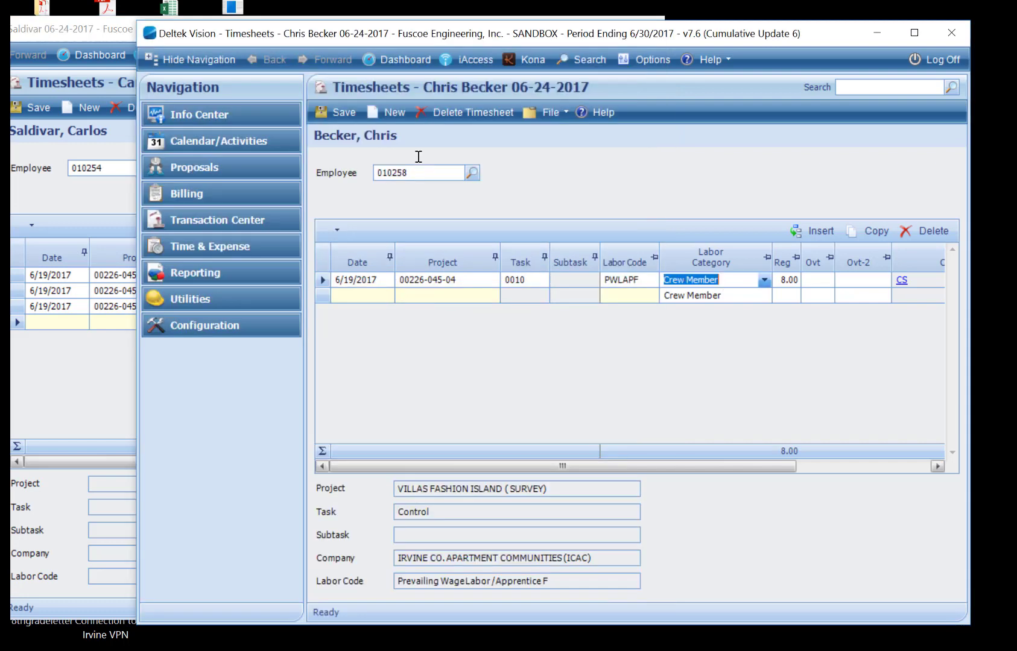
left_click(360, 296)
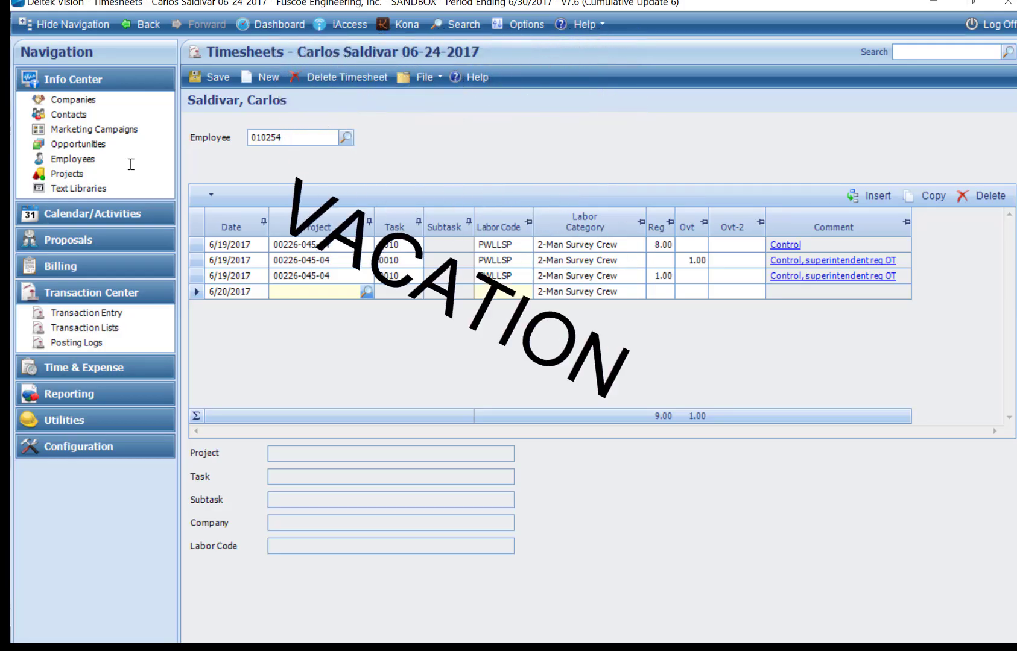
Fill the party chief's 6/20/2017 row with vacation project VACAT-000-00, task IRVN and subtask SURV
type("vaca")
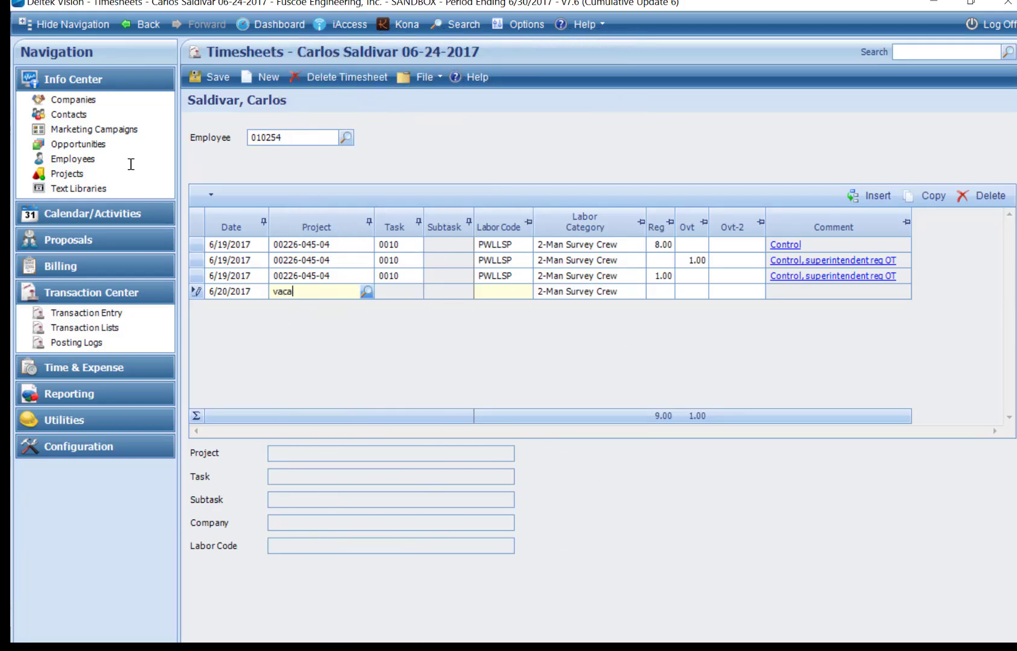
key("Tab")
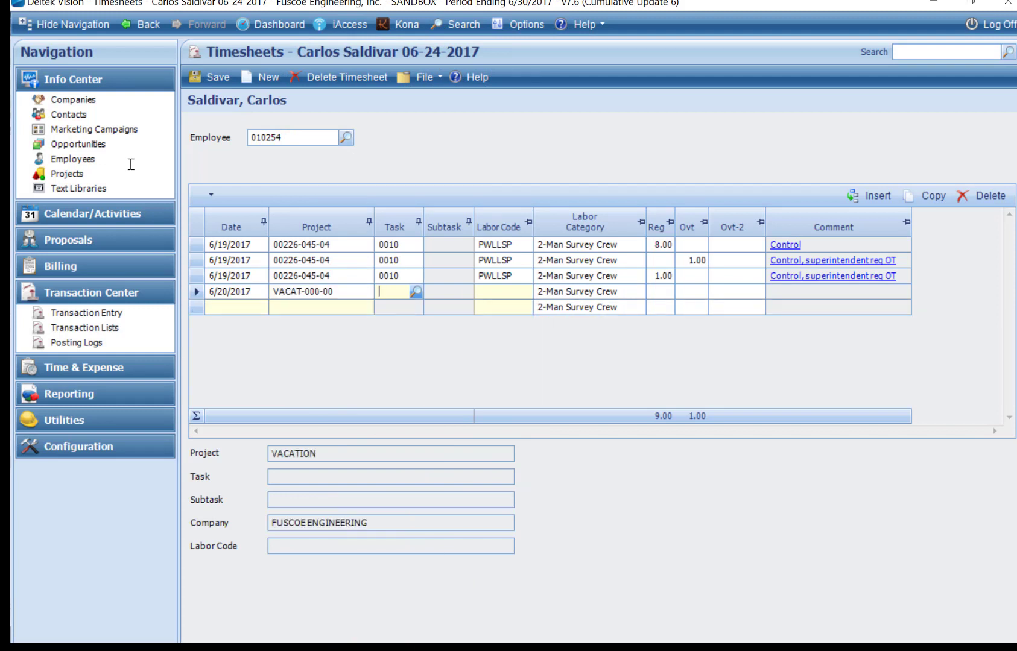
type("irv")
key("Tab")
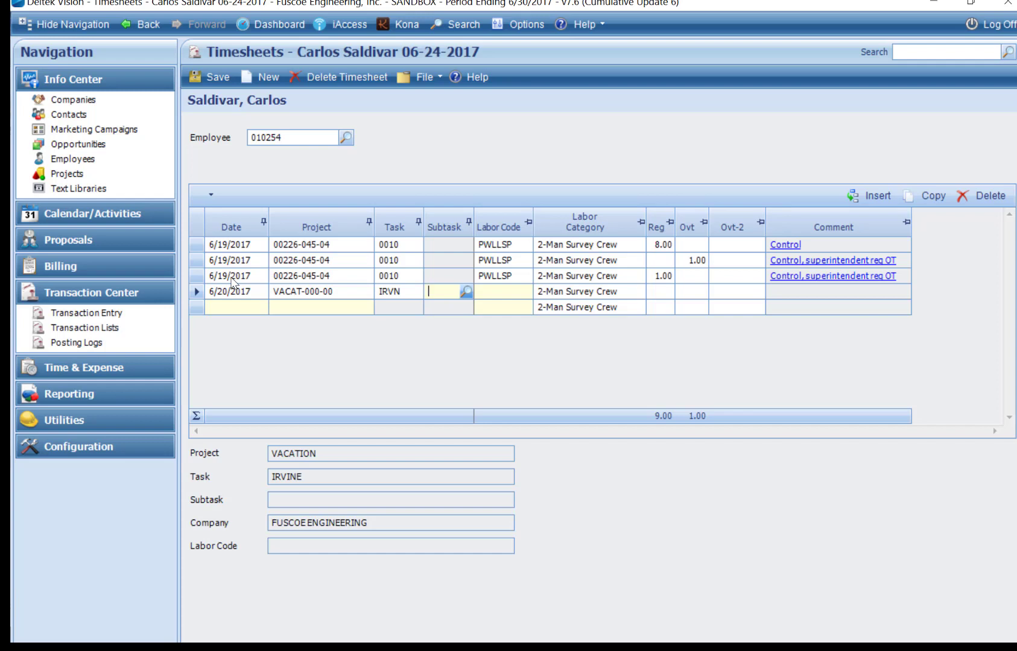
type("sur")
key("Tab")
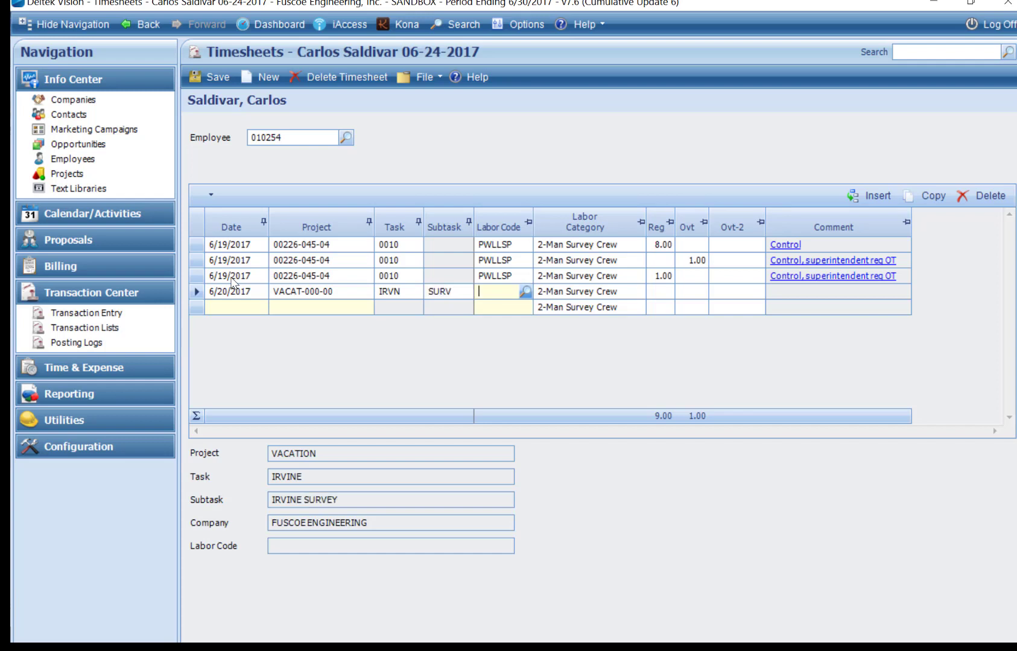
Copy labor code PWLLSP from the row above into the 6/20/2017 vacation row
key("Up")
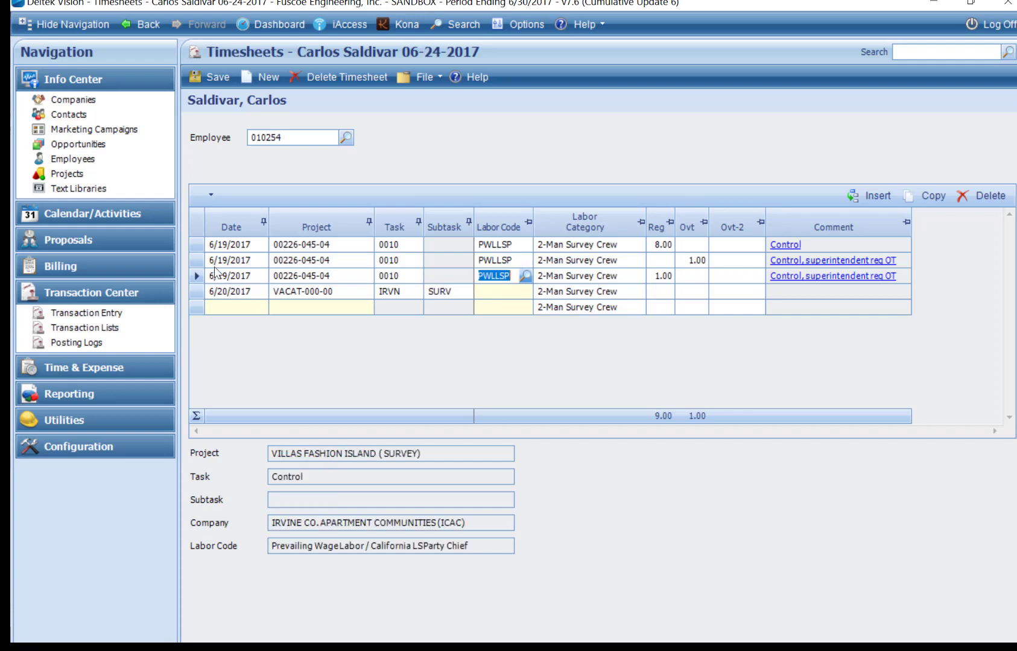
key("ctrl+c")
key("Down")
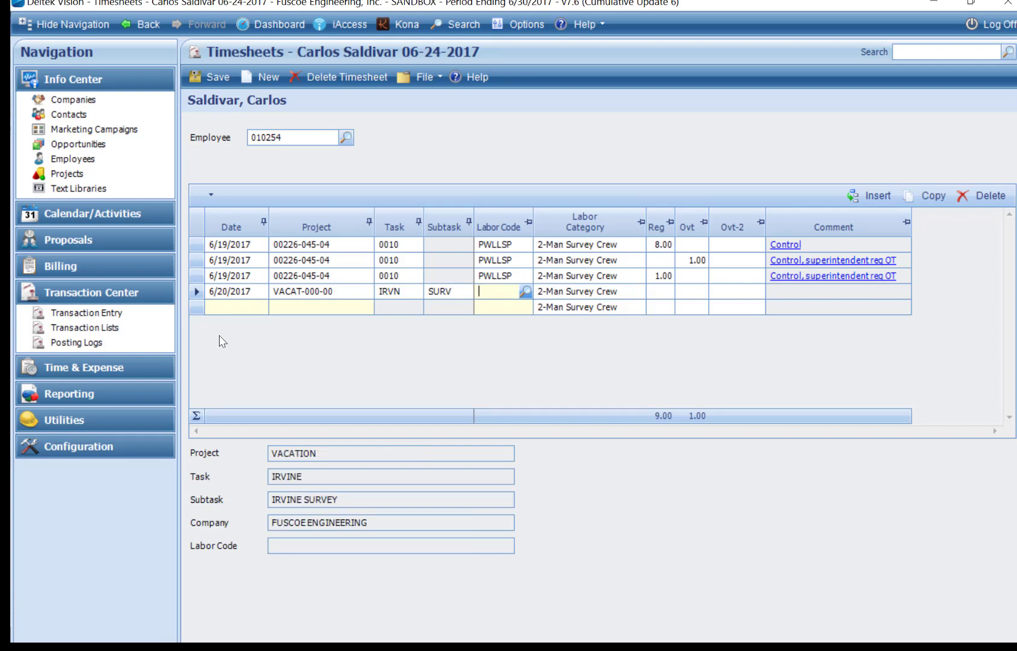
key("ctrl+v")
key("Tab")
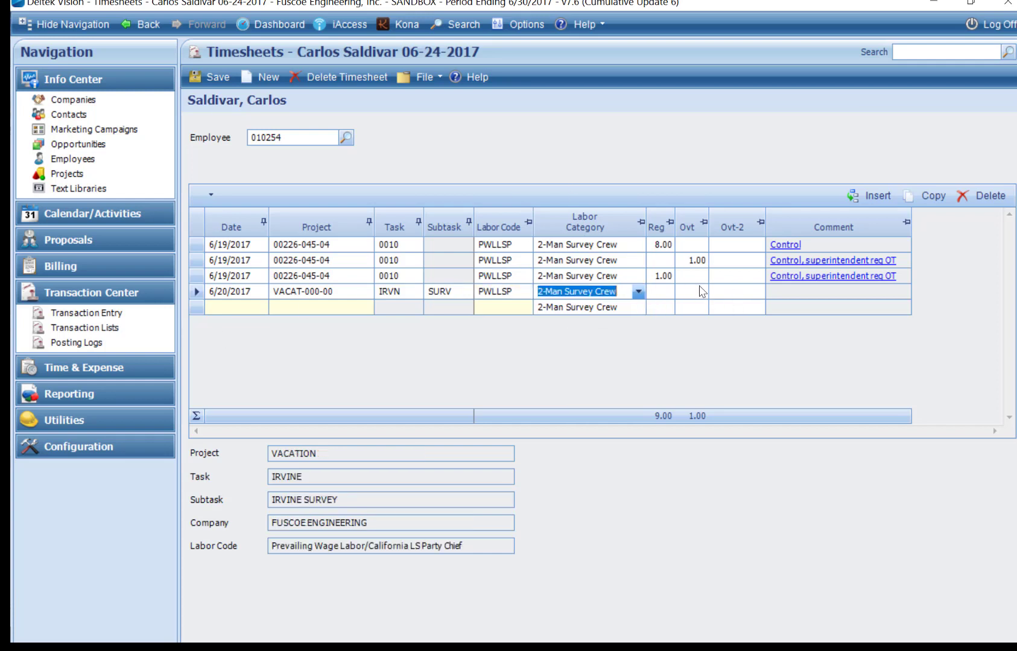
Add the comment "Vacation" to the party chief's 6/20/2017 vacation row and save it
left_click(815, 294)
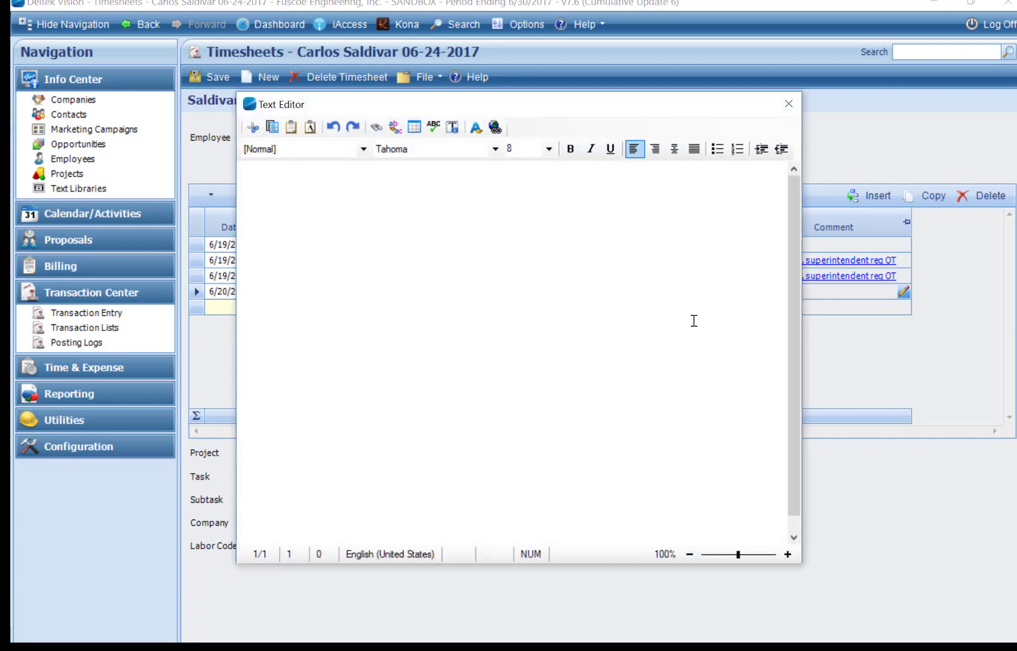
type("Vacation")
left_click(788, 103)
left_click(513, 400)
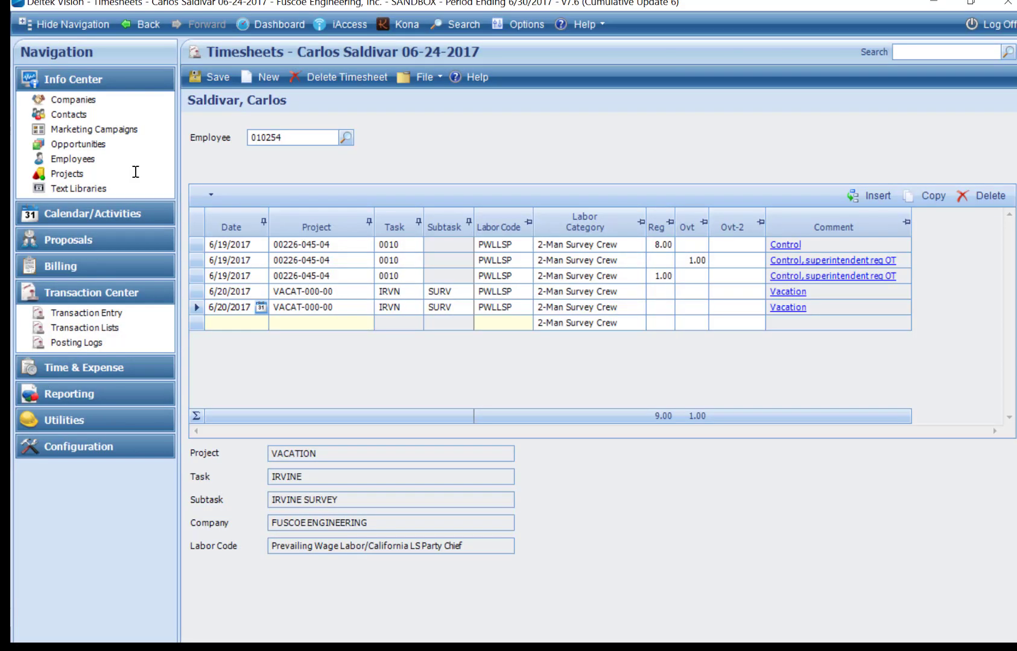
Turn the duplicated vacation row into a 6/21/2017 holiday row with project HOLID-000-00, task IRVN and subtask SURV
key("BackSpace")
type("1")
left_click(347, 307)
type("holid")
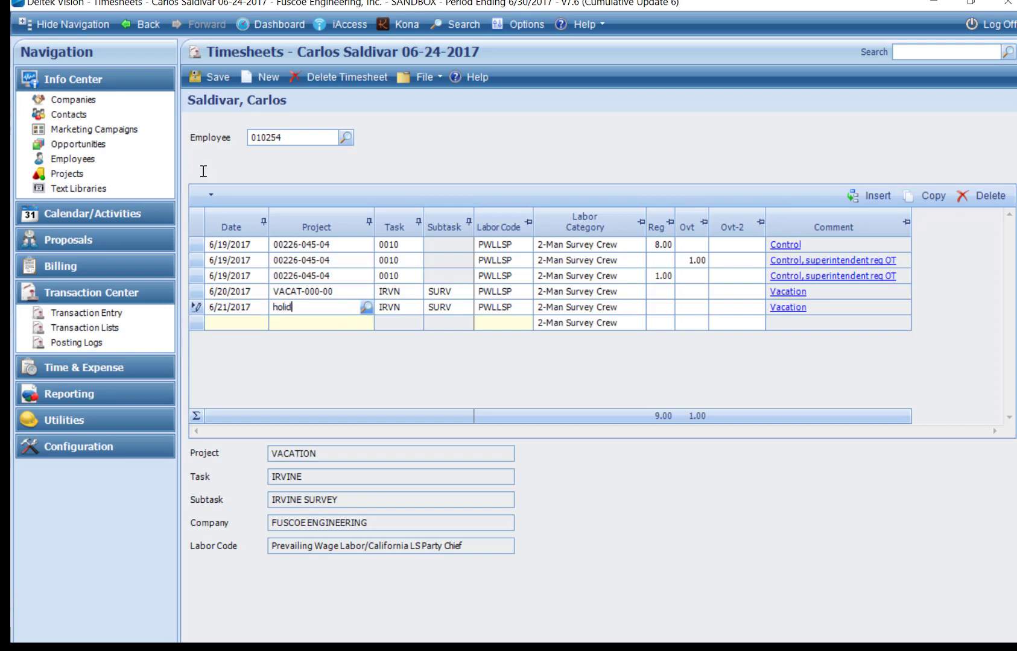
key("Tab")
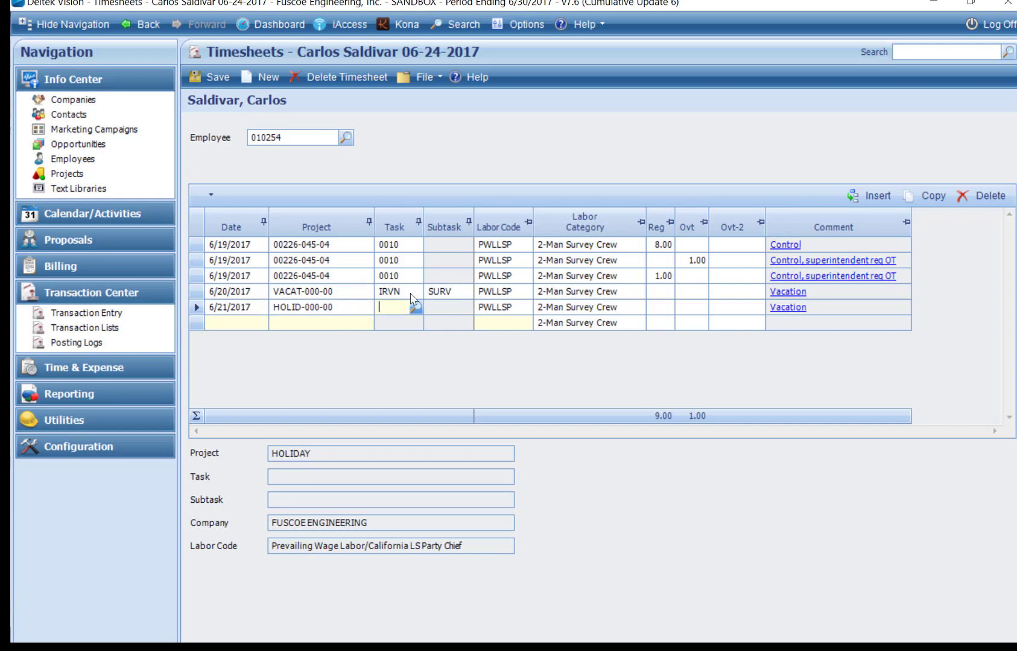
type("irv")
key("Tab")
type("sur")
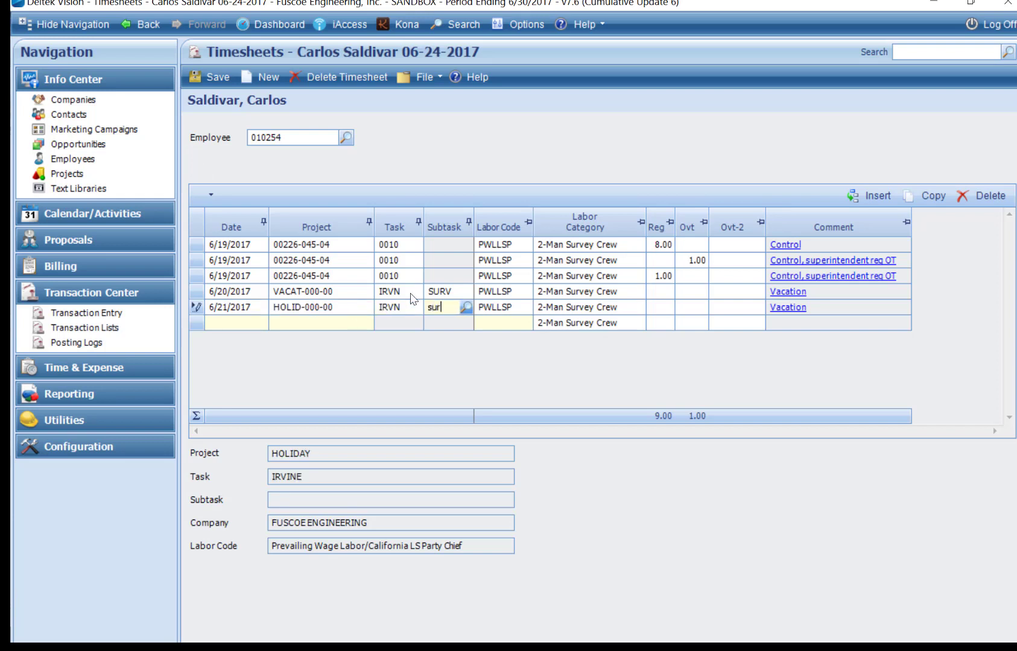
key("Tab")
Replace the comment on the 6/21/2017 row with "Holiday" and save it
left_click(804, 307)
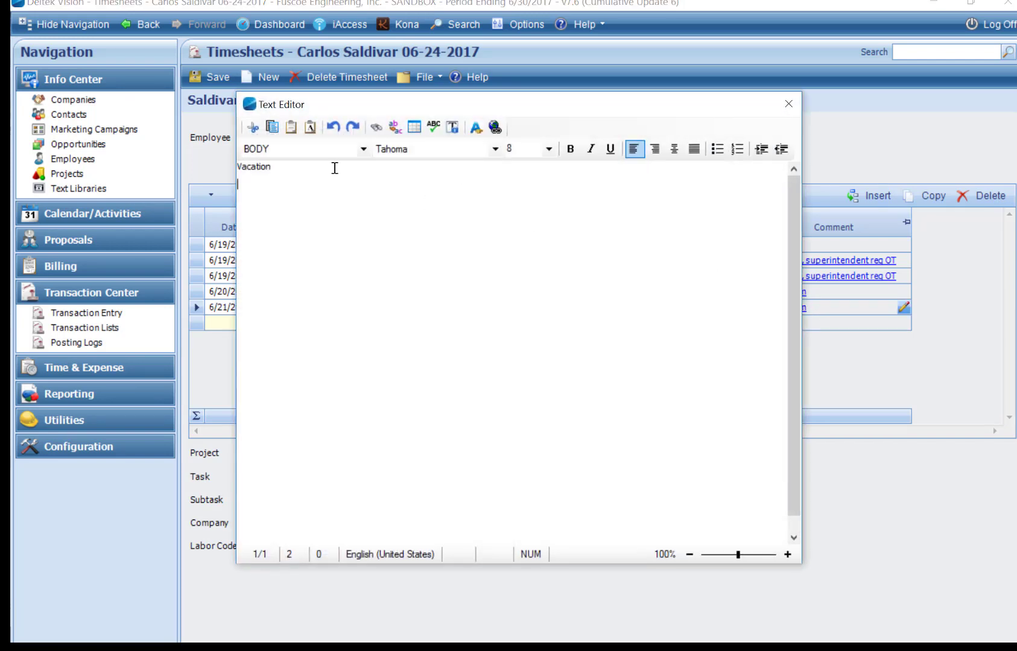
left_click_drag(334, 168, 220, 148)
type("oliday")
left_click(789, 104)
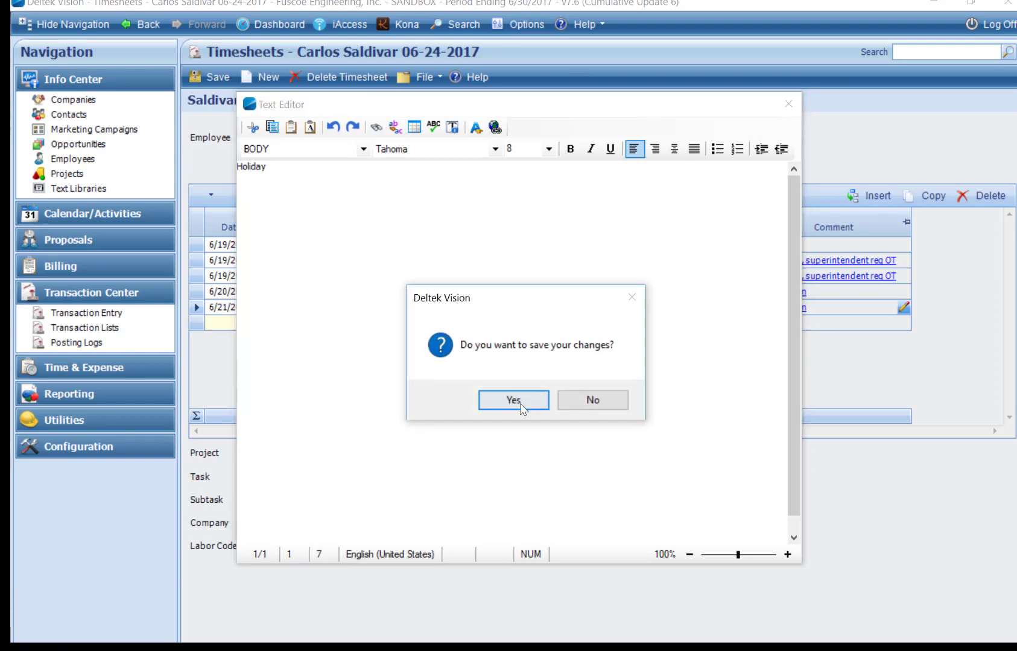
left_click(520, 405)
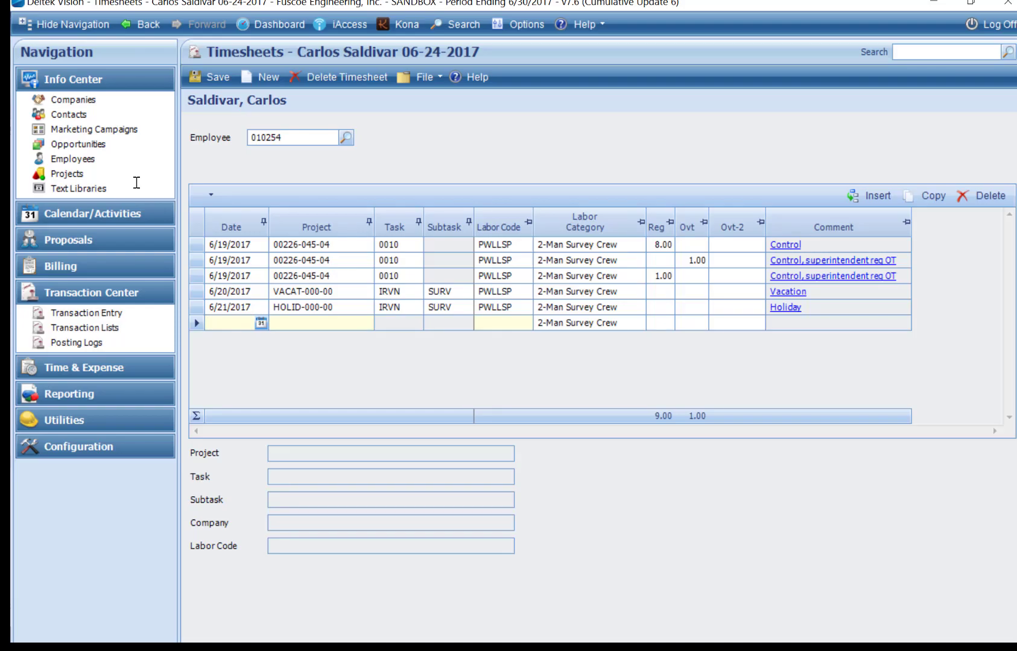
Start a 6/22/2017 row with admin overhead project ADMIN-000-00, task IRVN and subtask SURV
type("017")
key("Tab")
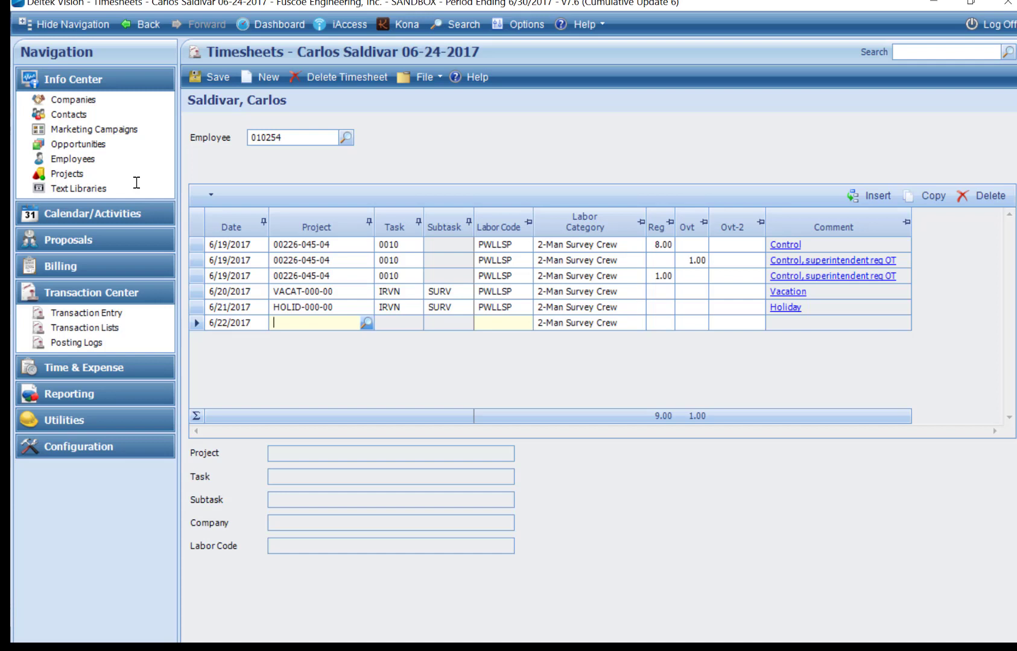
type("admin")
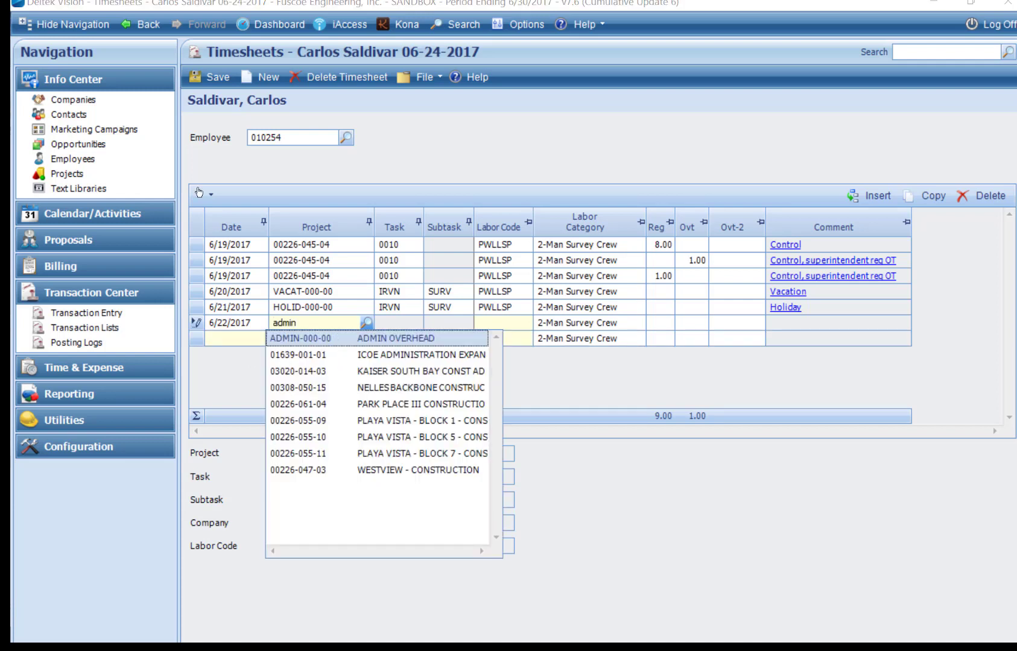
key("Tab")
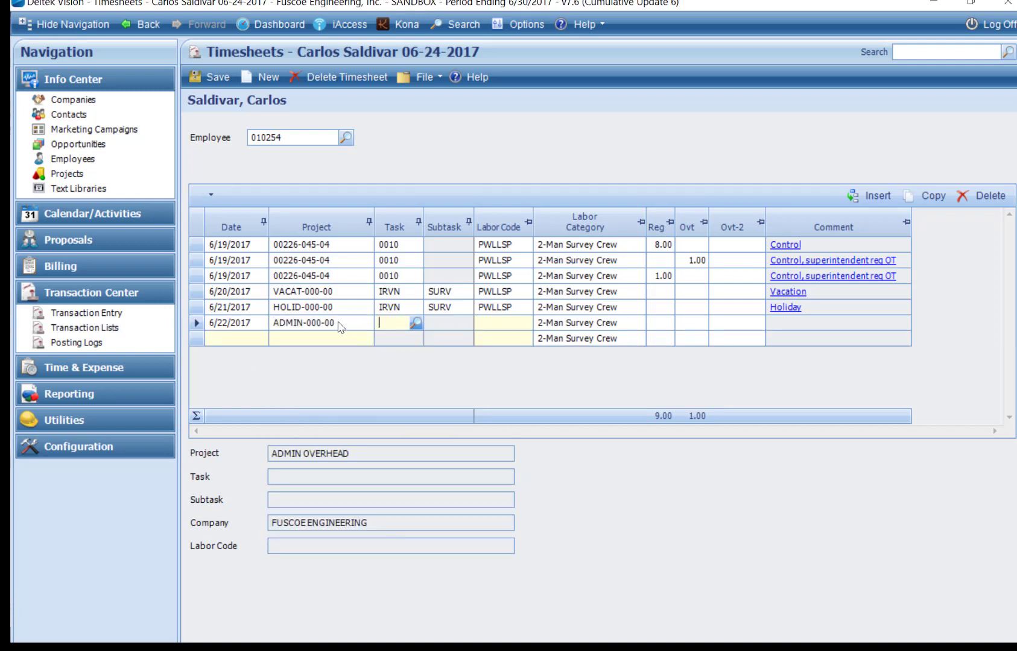
type("irv")
key("Tab")
type("sur")
key("Tab")
Enter labor code PWLLSP on the 6/22/2017 admin row, keeping the 2-Man Survey Crew category
type("pw")
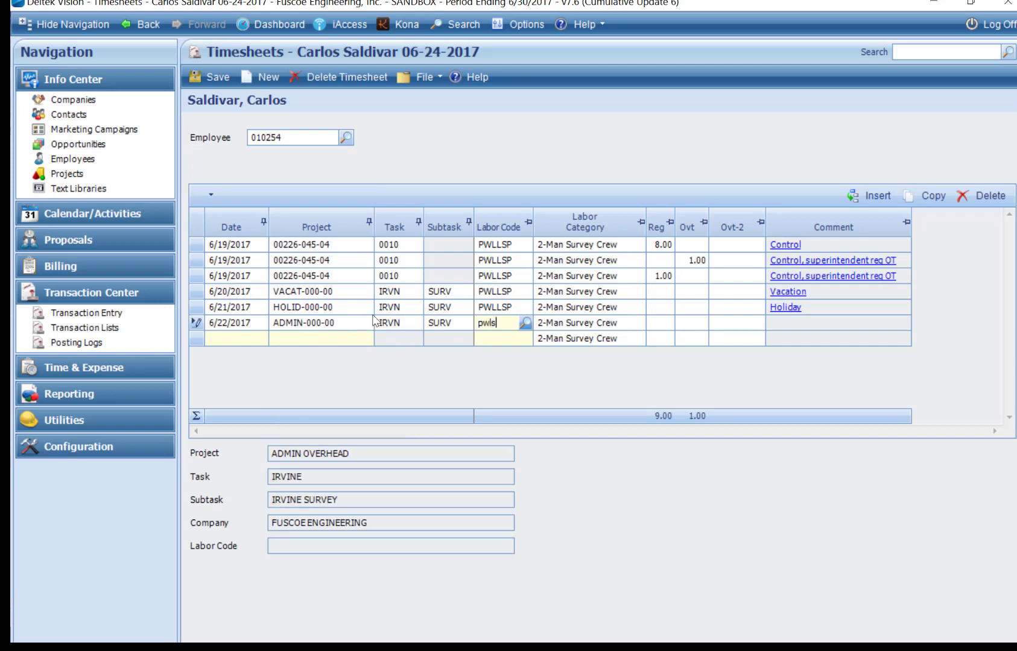
type("llsp")
key("Tab")
key("Tab")
key("Tab")
key("Tab")
key("Tab")
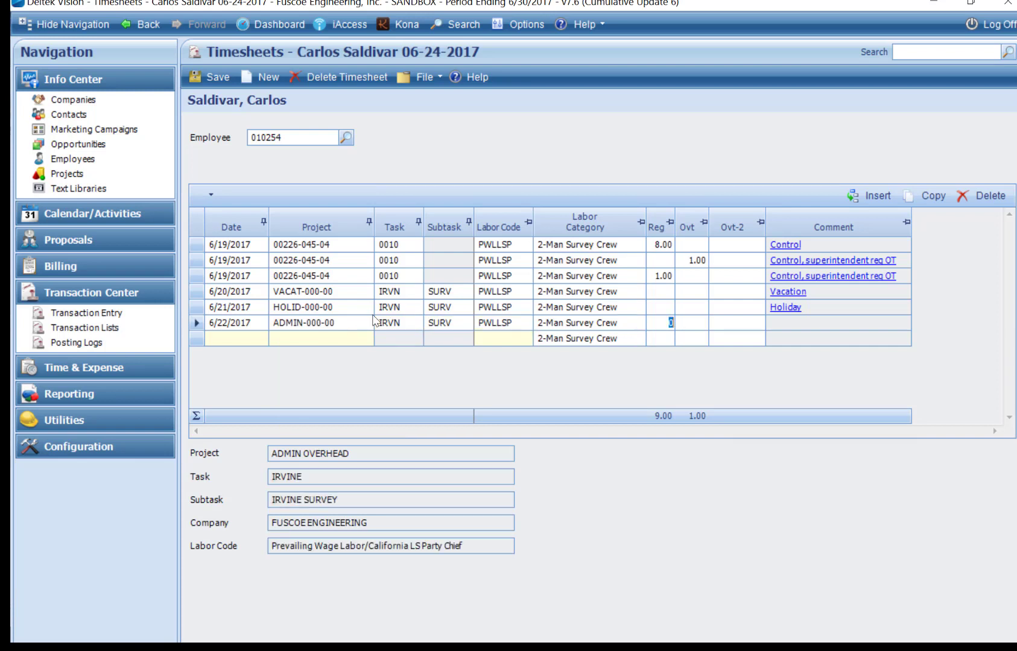
Add the comment "Off no work" to the 6/22/2017 admin row and save it
left_click(903, 324)
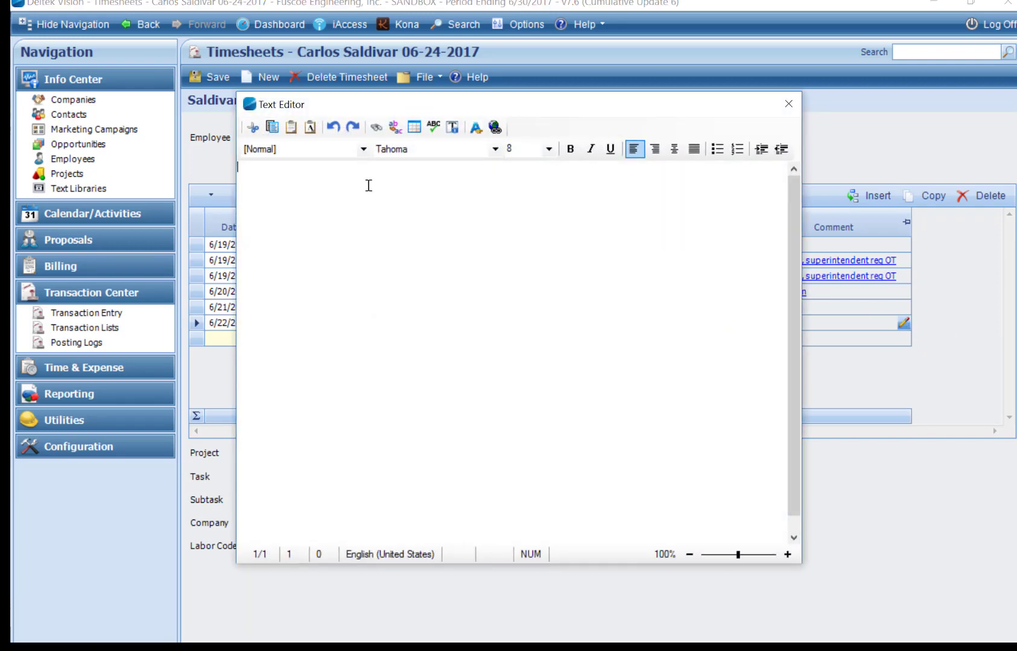
type("Ofgf")
key("BackSpace")
type("f no work")
key("Escape")
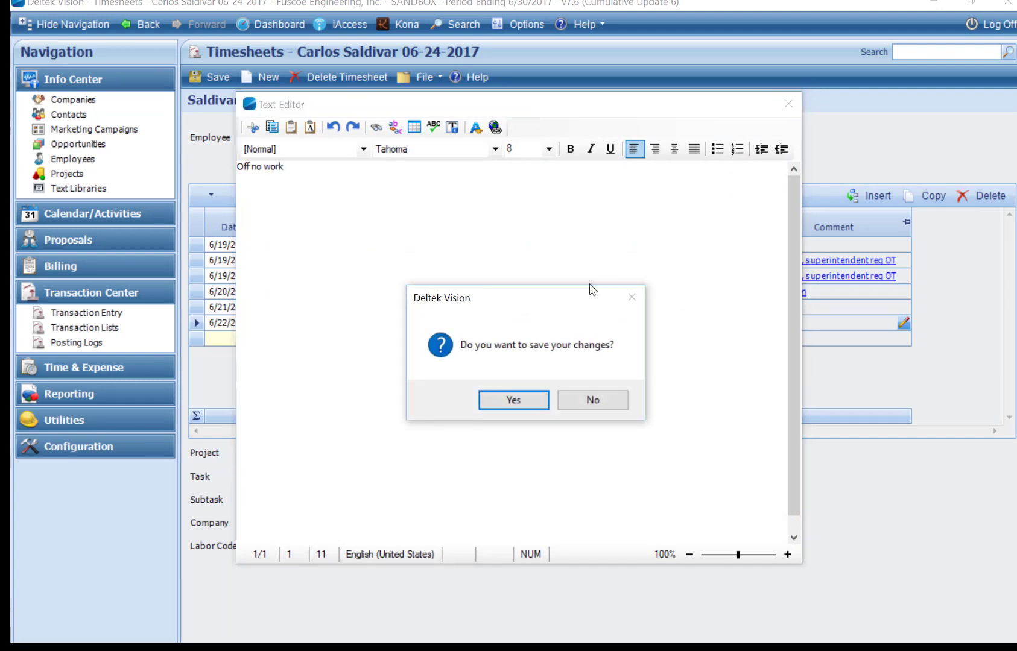
left_click(513, 398)
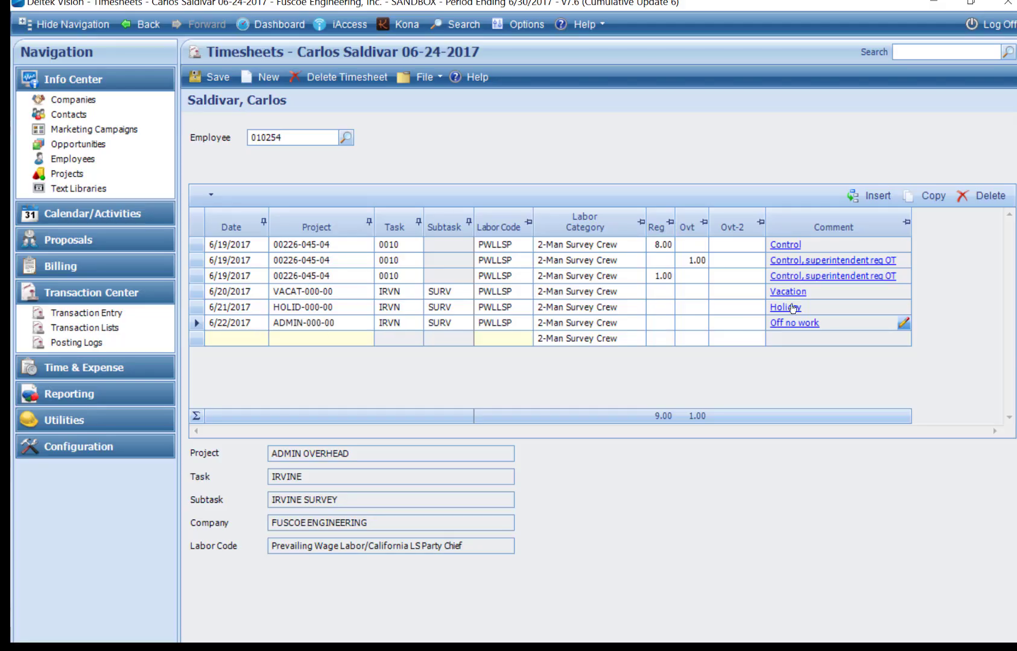
Duplicate the 6/22/2017 admin row and set the copy's date to 6/23/2017
left_click(934, 197)
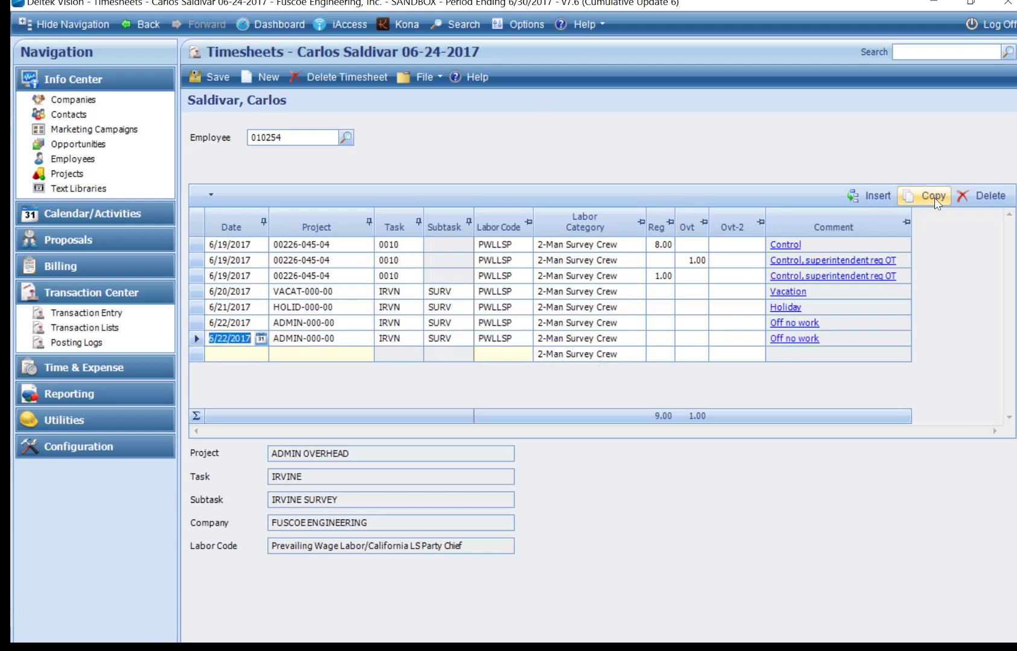
left_click(229, 339)
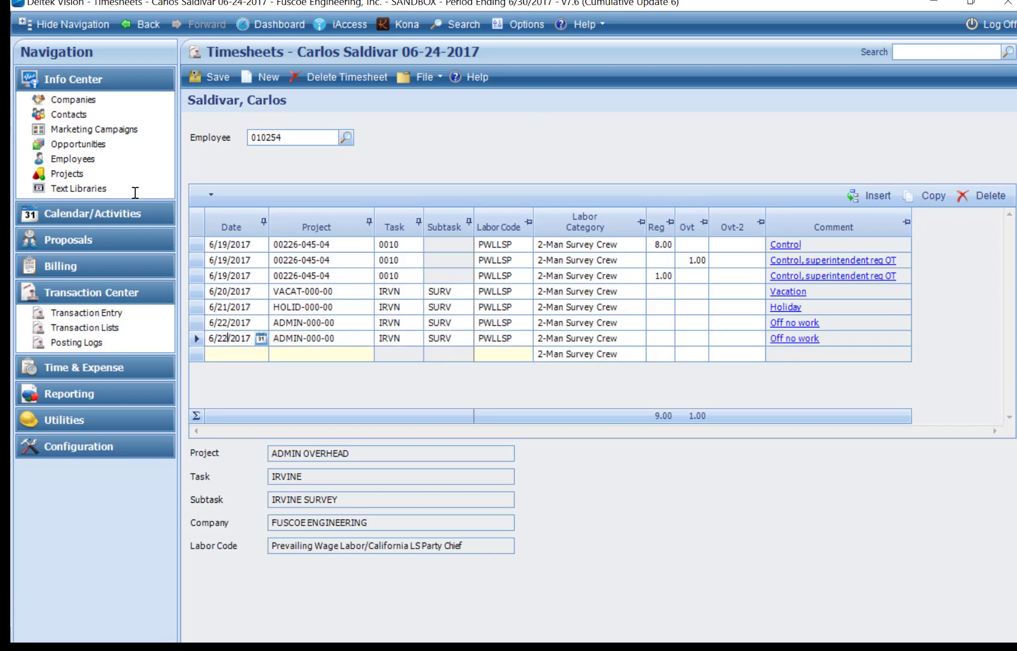
key("BackSpace")
type("3")
key("Tab")
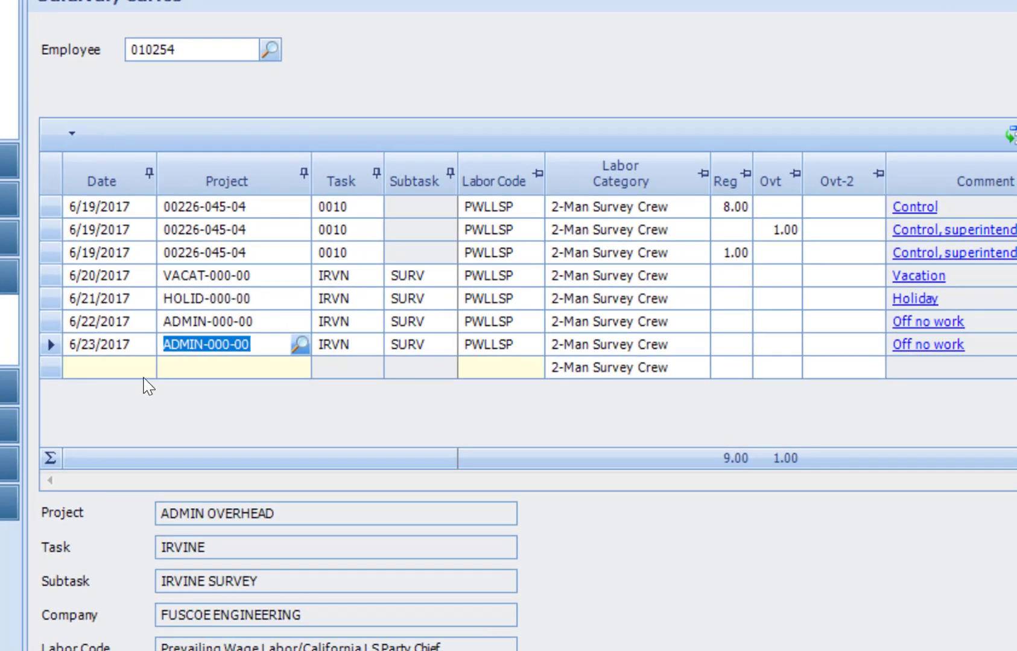
Change the 6/23/2017 row to sick leave project SICKL-000-00 with task IRVN and subtask SURV
type("s")
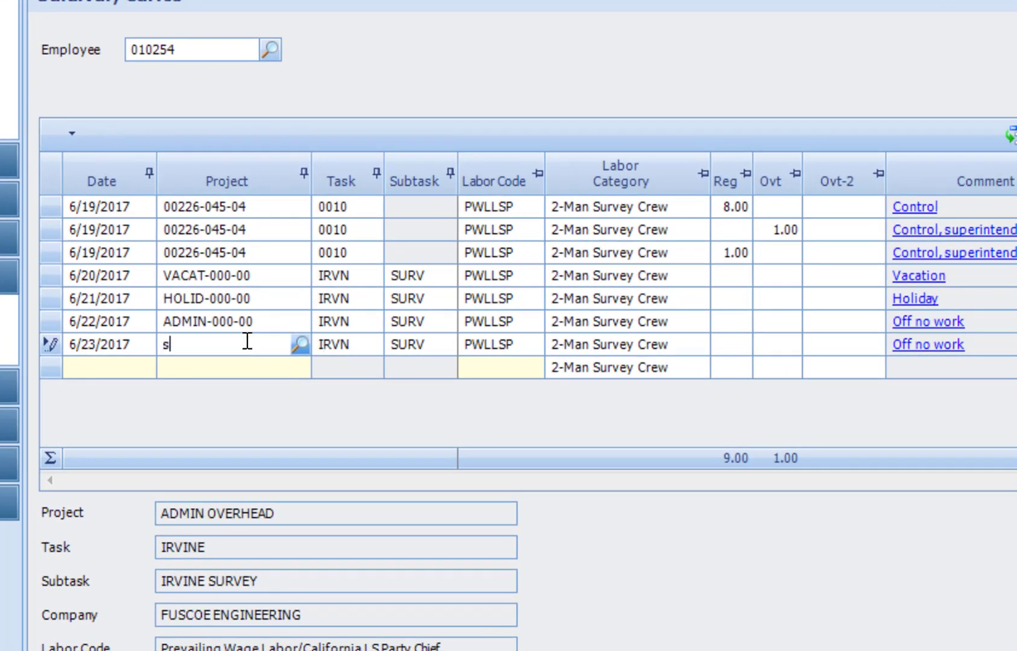
type("sickl")
key("Tab")
type("irv")
key("Tab")
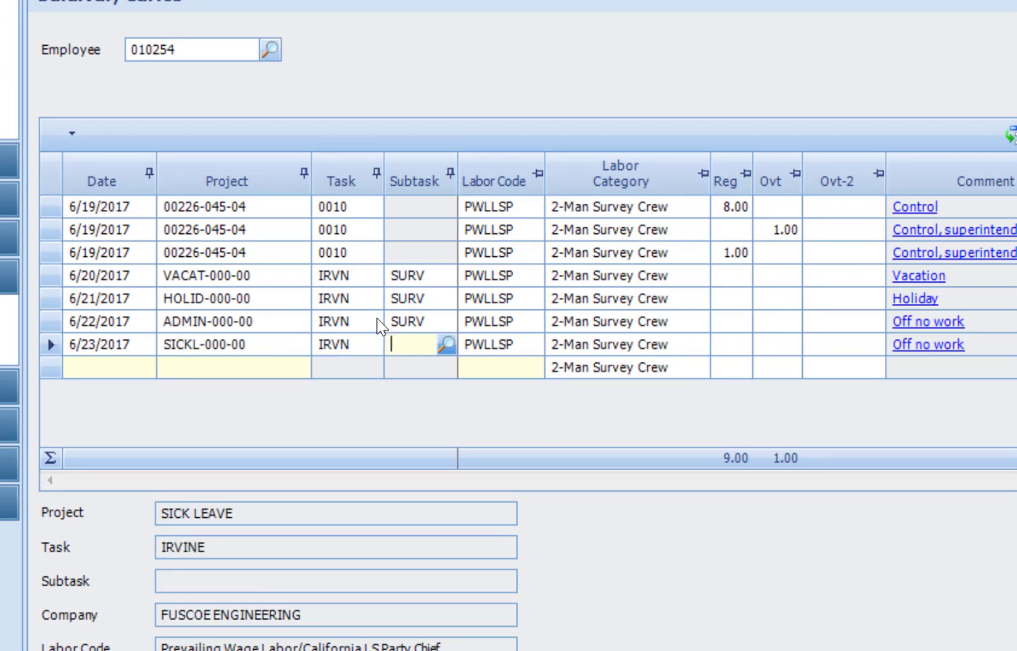
type("su")
key("Tab")
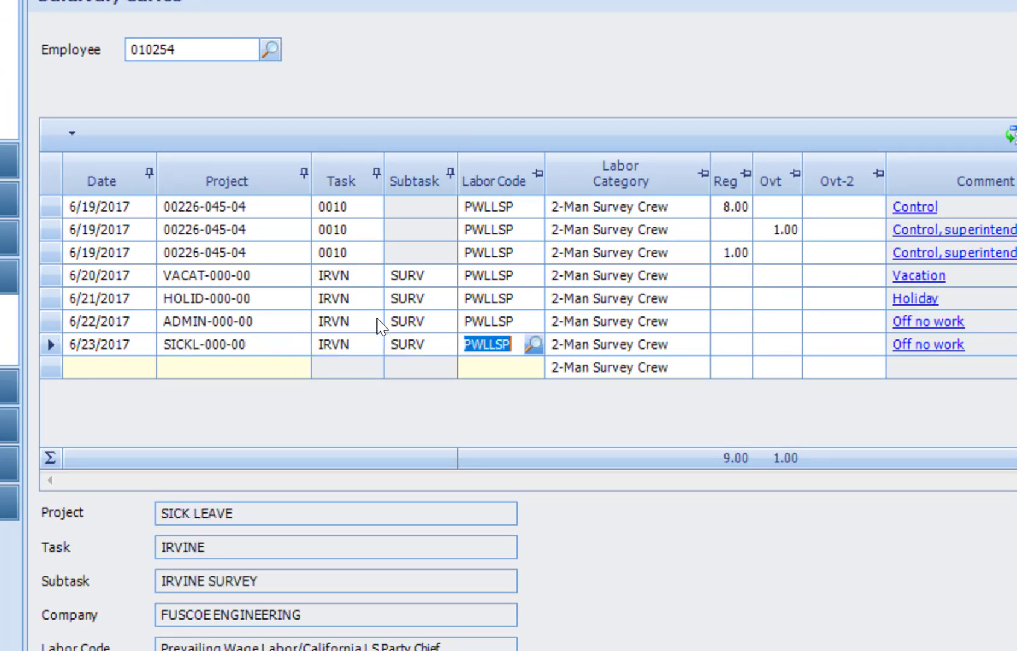
Look up and assign labor code GENLSP, Non Prevailing Wage / California LS Party Chief, to the 6/23/2017 sick leave row
left_click(533, 344)
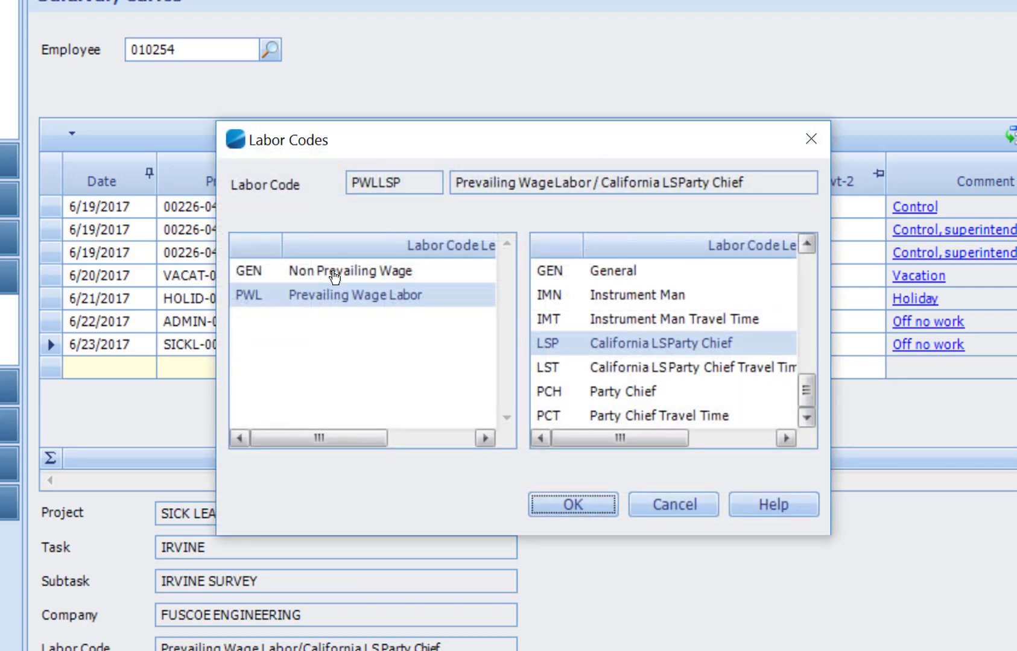
left_click(335, 272)
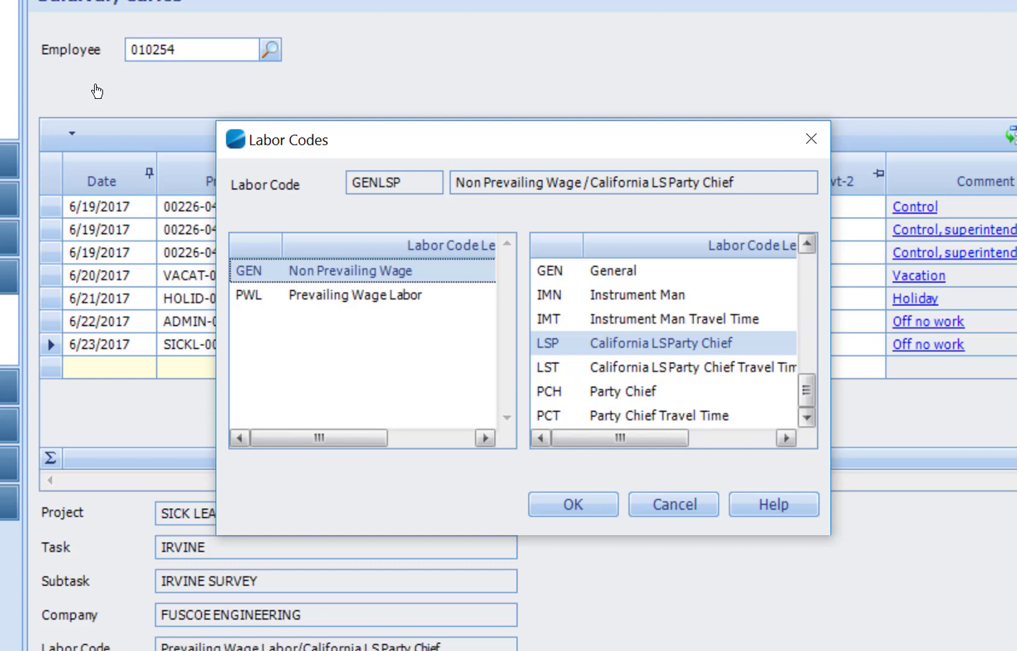
double_click(628, 345)
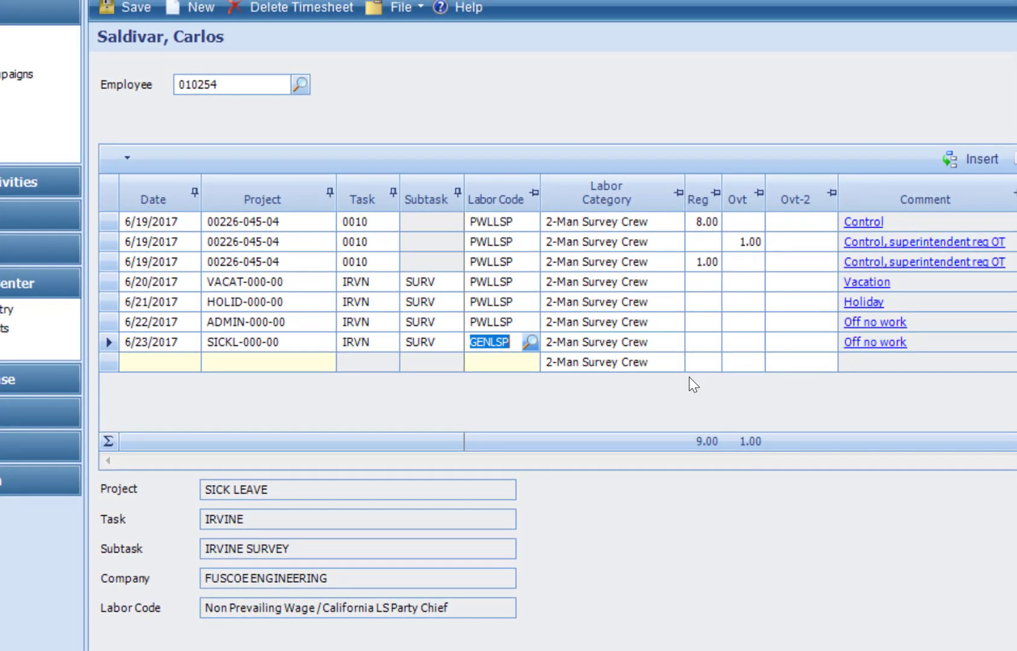
Enter 8 regular hours on the 6/23/2017 sick leave row and replace its comment with "Sick", saving the comment
left_click(707, 349)
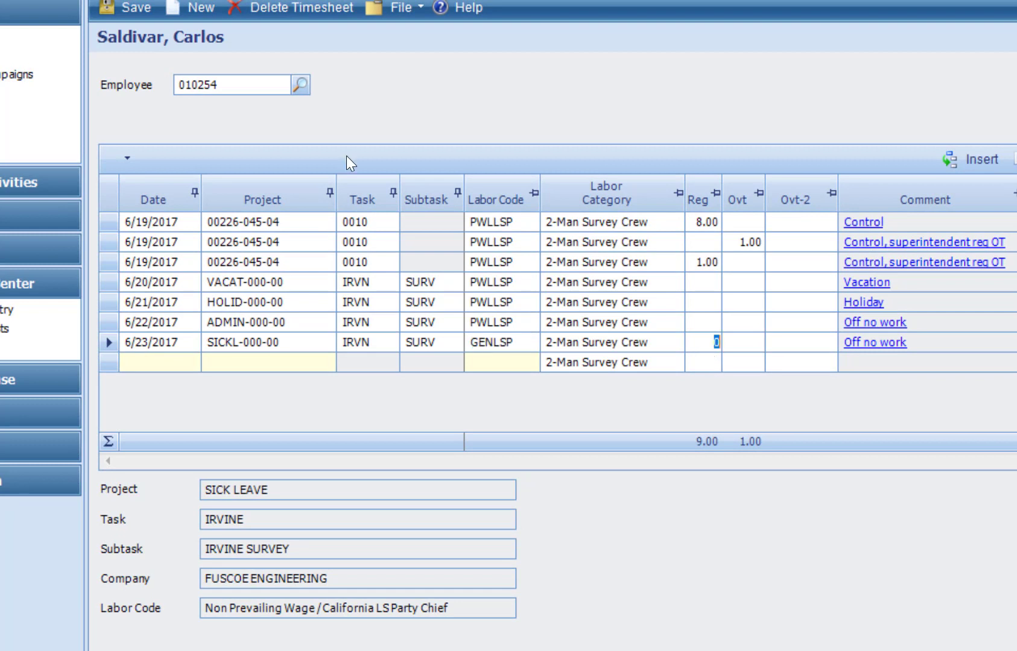
type("8")
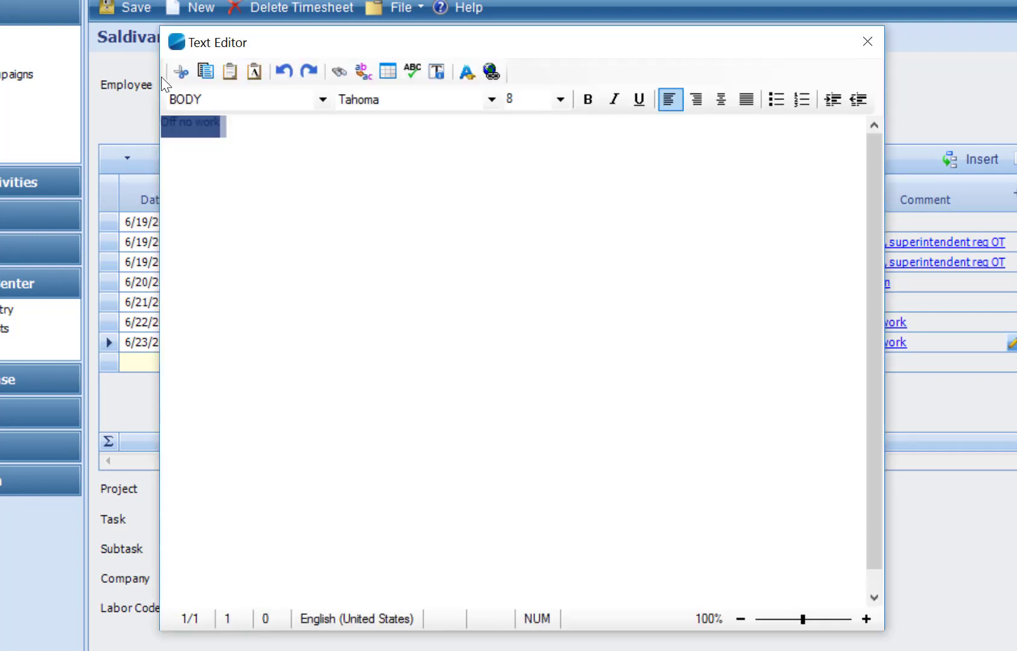
type("Sick")
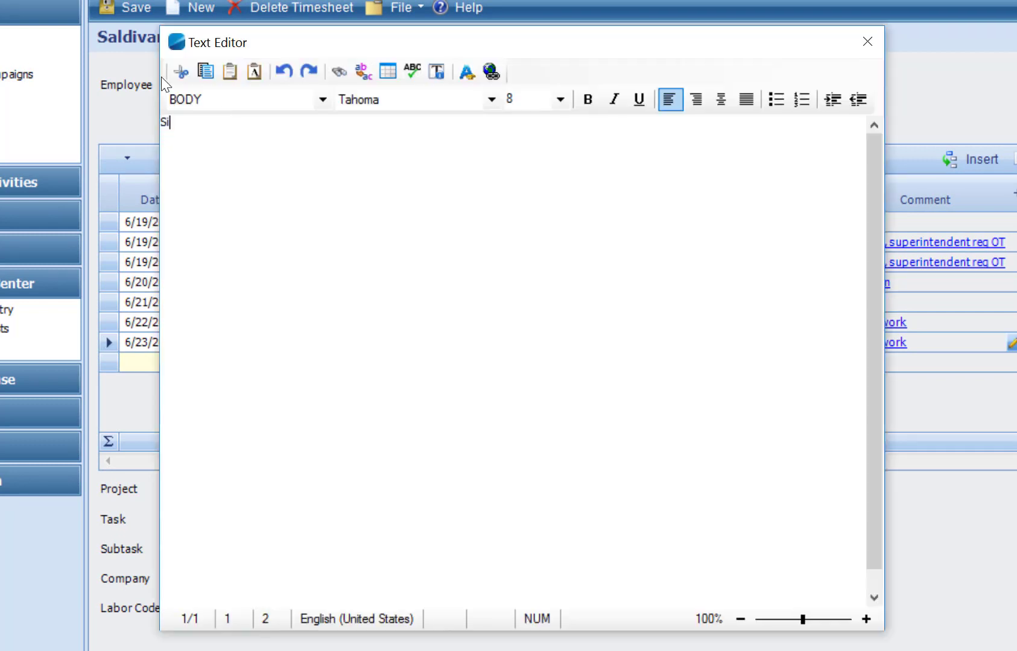
left_click(869, 42)
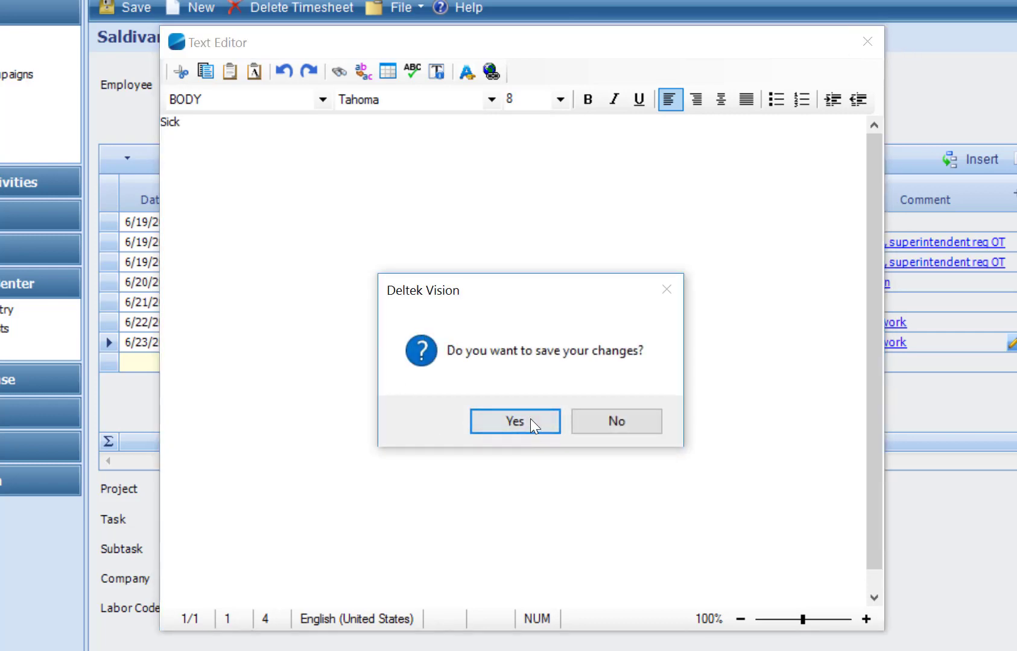
left_click(532, 421)
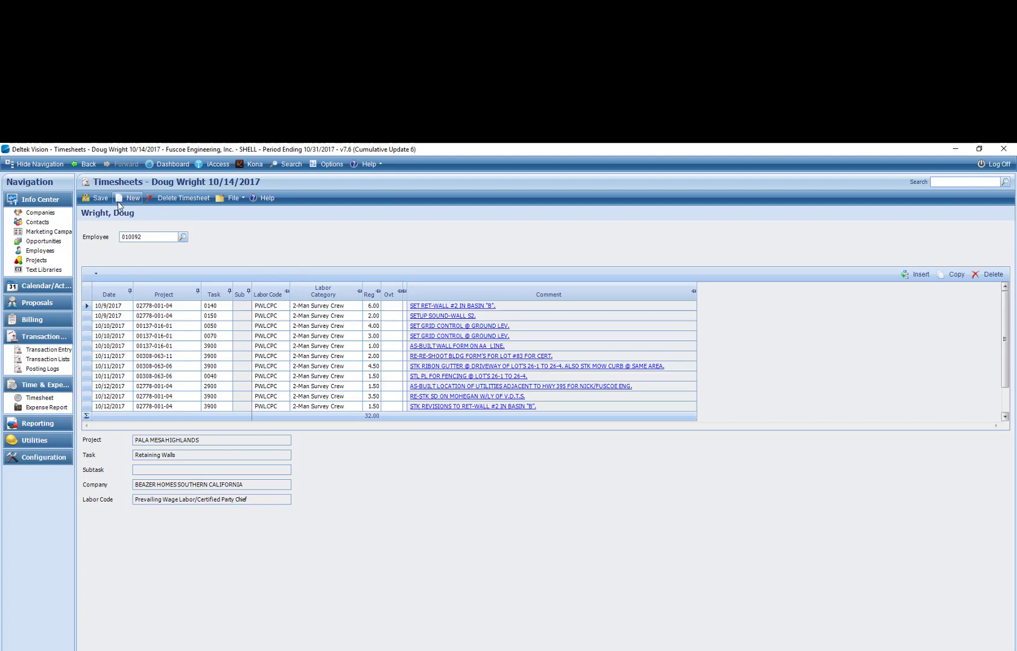
Save the open 10/14/2017 timesheet and return to the Transaction Entry list of timesheets
left_click(89, 198)
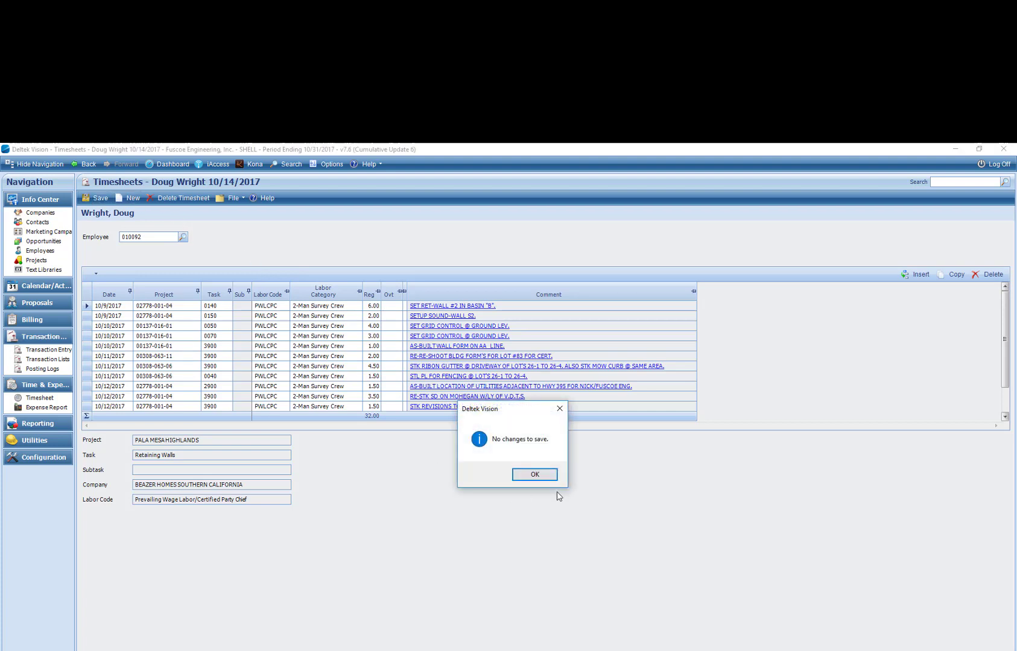
left_click(535, 475)
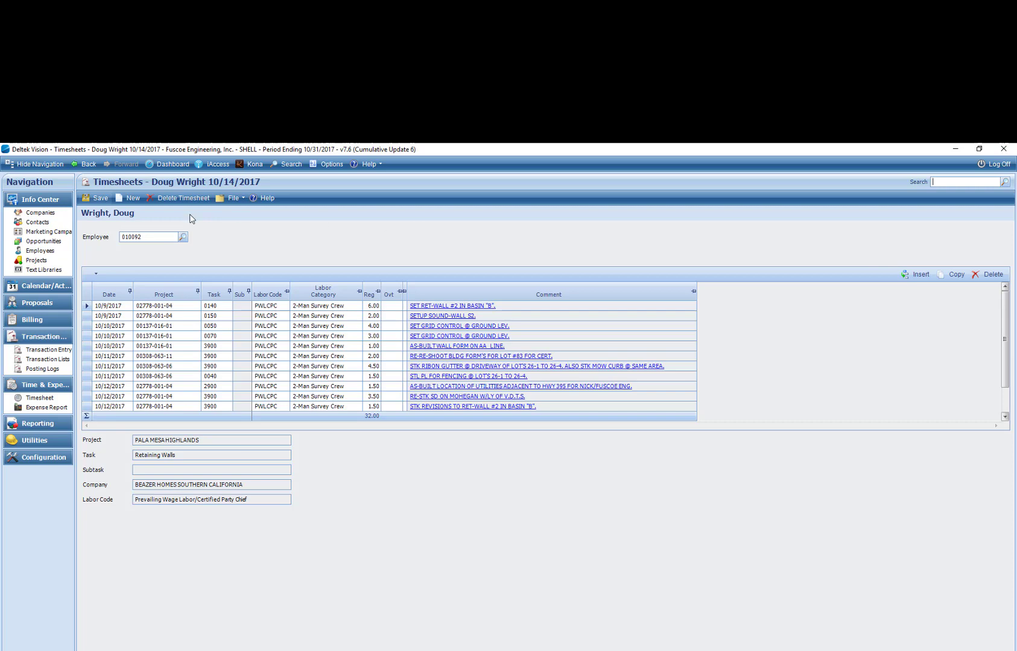
left_click(48, 350)
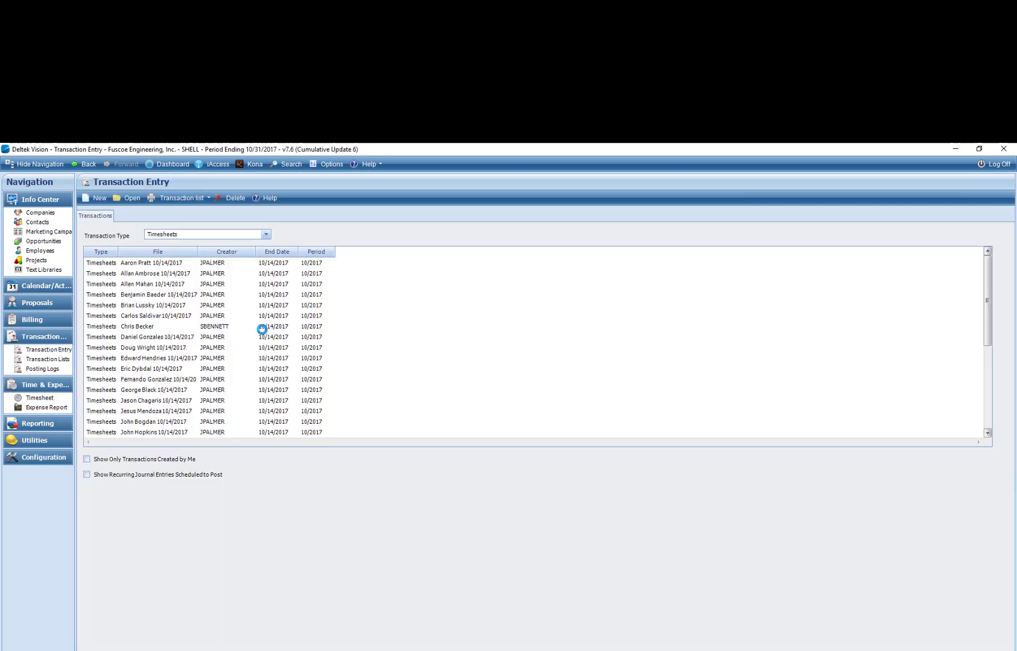